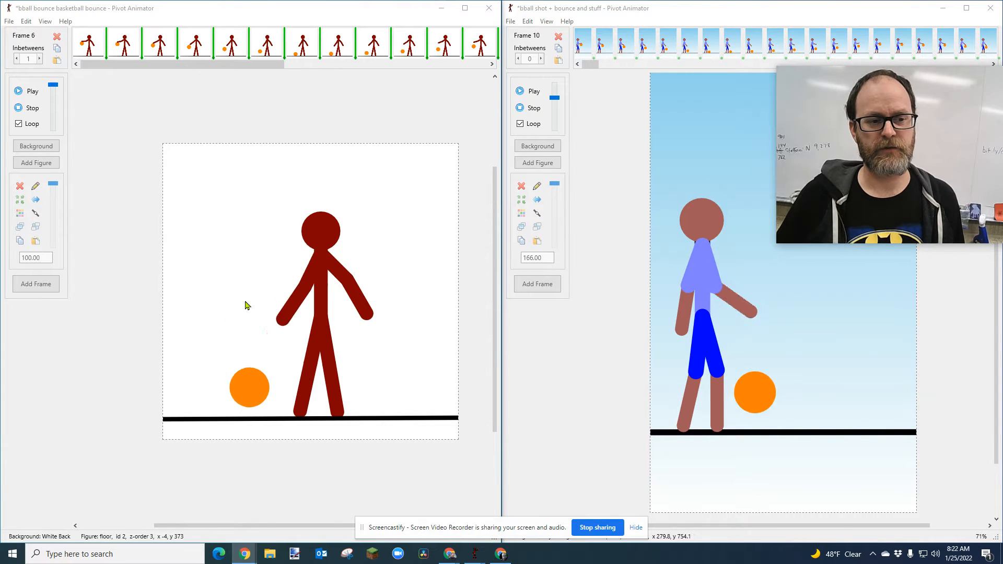
# Bring up the blank untitled Pivot animation and maximize its window.
pyautogui.click(261, 15)
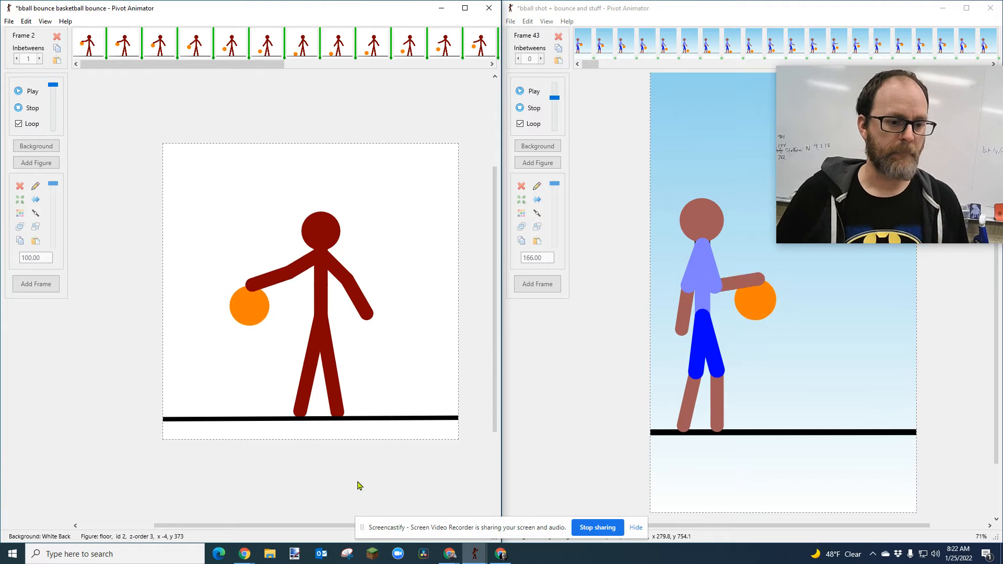
pyautogui.moveTo(479, 560)
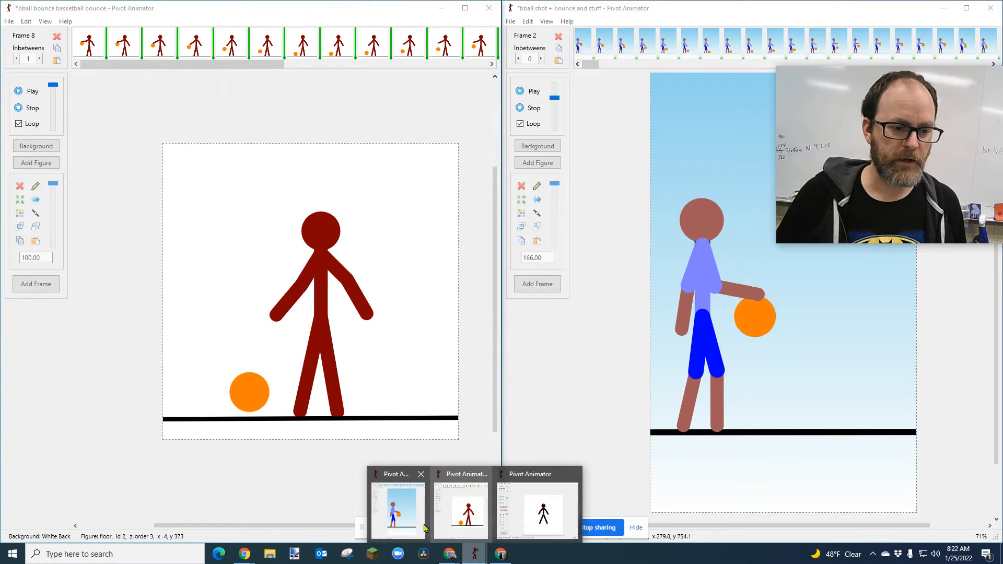
pyautogui.click(538, 509)
pyautogui.moveTo(491, 117); pyautogui.dragTo(396, 49)
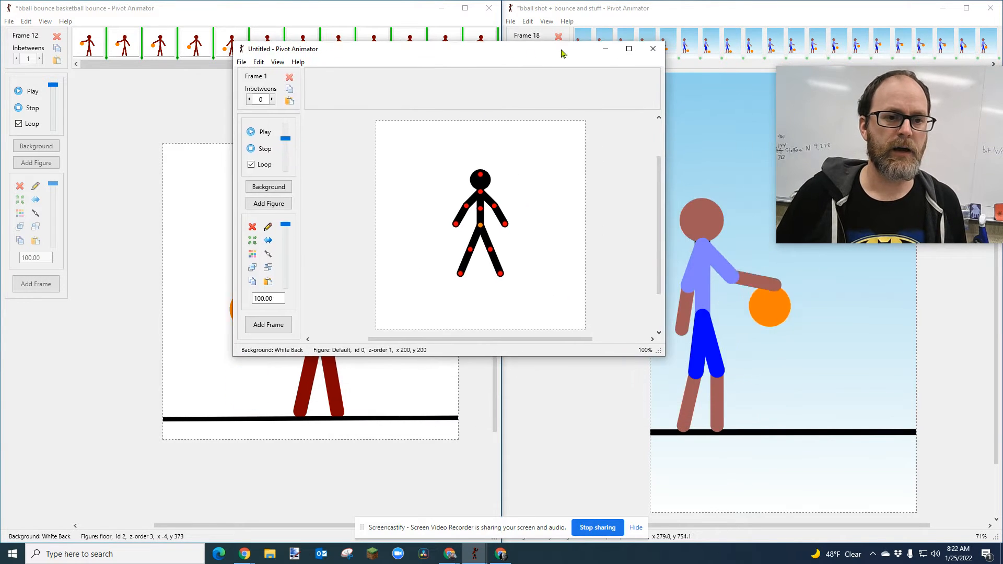
pyautogui.click(629, 49)
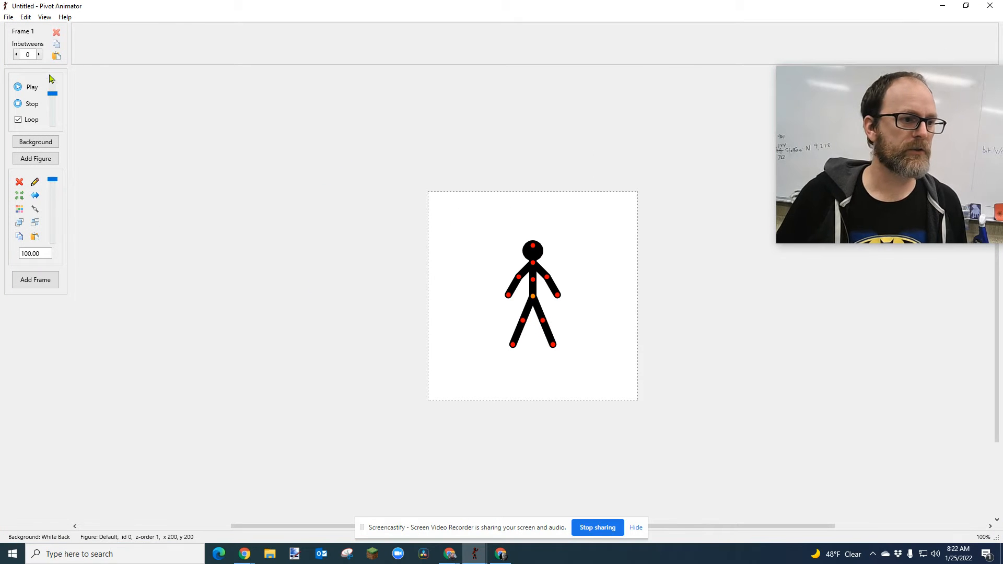
# Move the stick figure down toward the canvas's lower-left area, about x 82, y 276, and start creating a new figure type.
pyautogui.moveTo(532, 301); pyautogui.dragTo(471, 340)
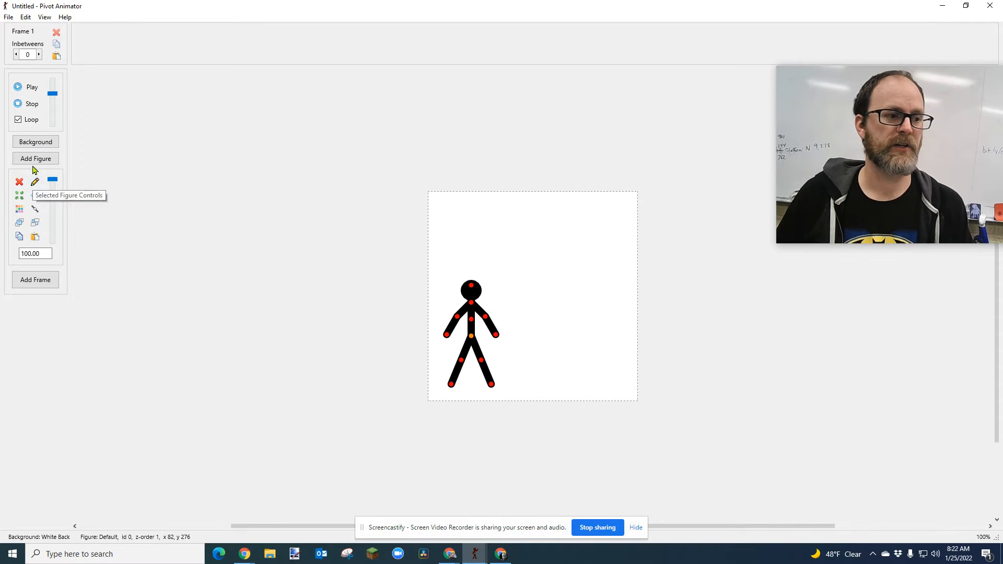
pyautogui.click(8, 17)
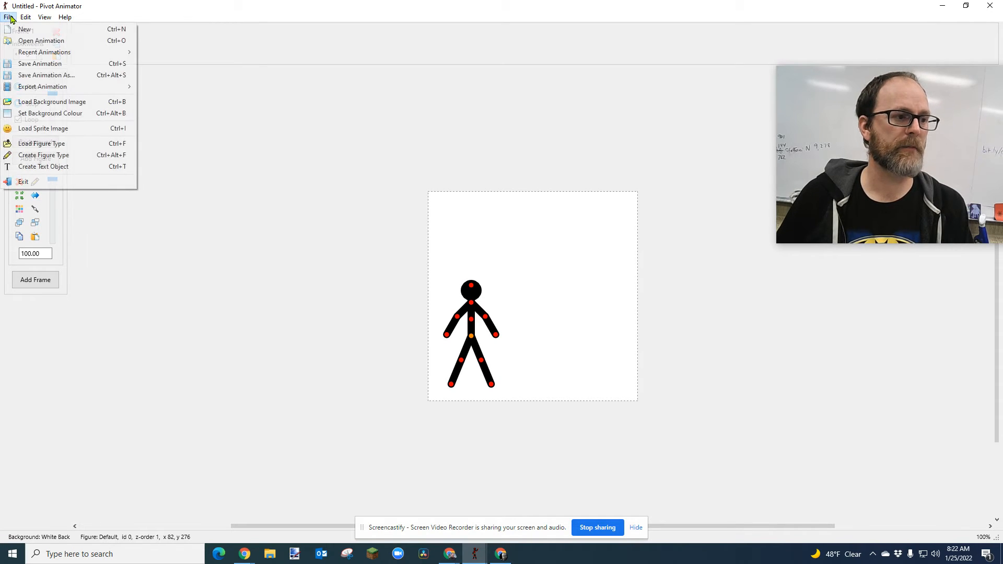
pyautogui.click(44, 154)
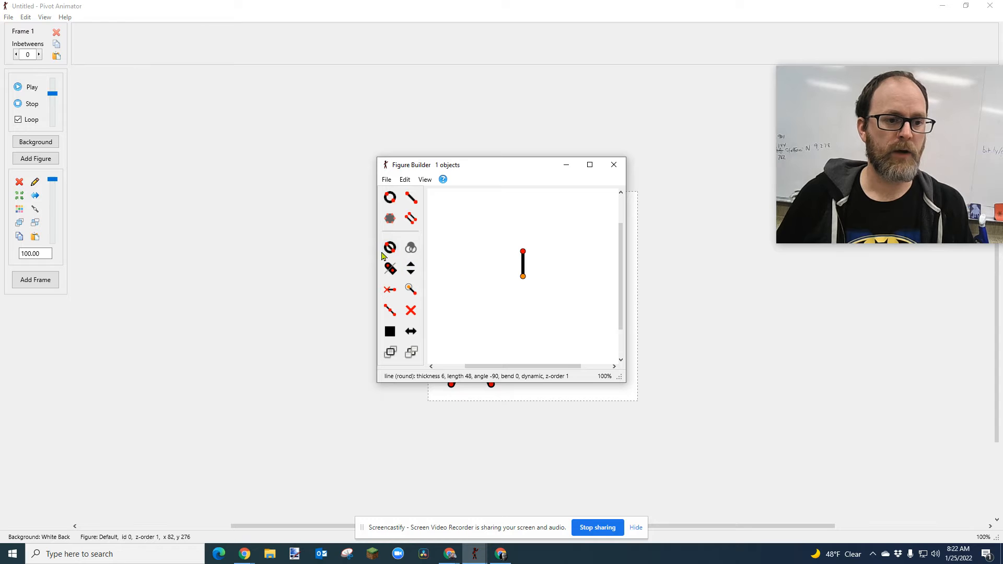
pyautogui.click(391, 200)
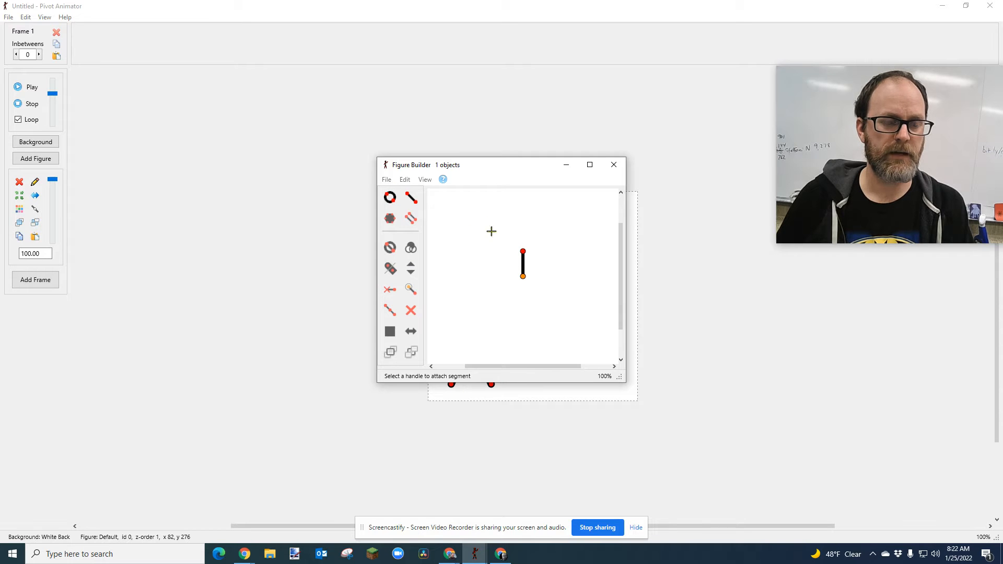
pyautogui.click(524, 251)
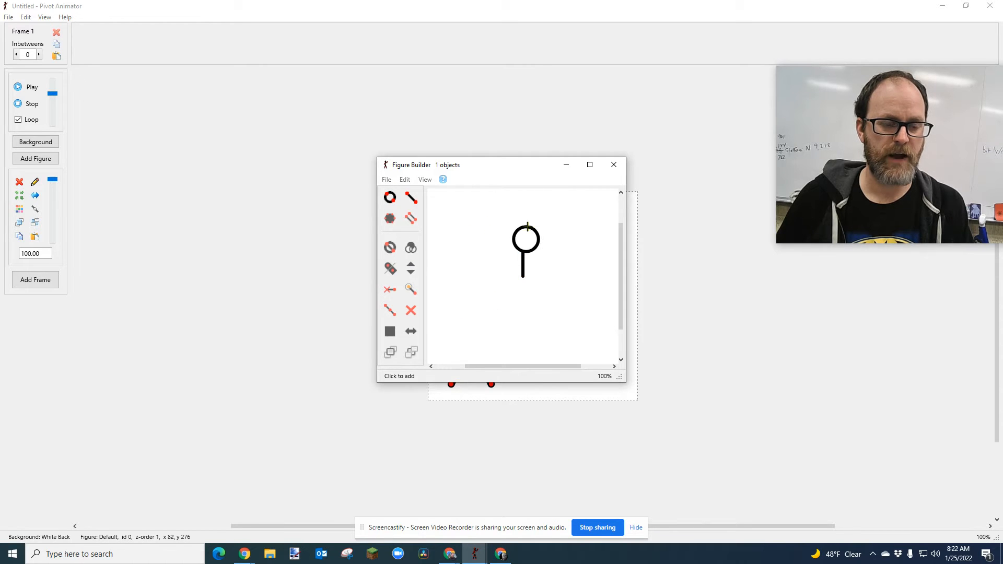
pyautogui.click(529, 228)
pyautogui.click(387, 180)
pyautogui.click(401, 196)
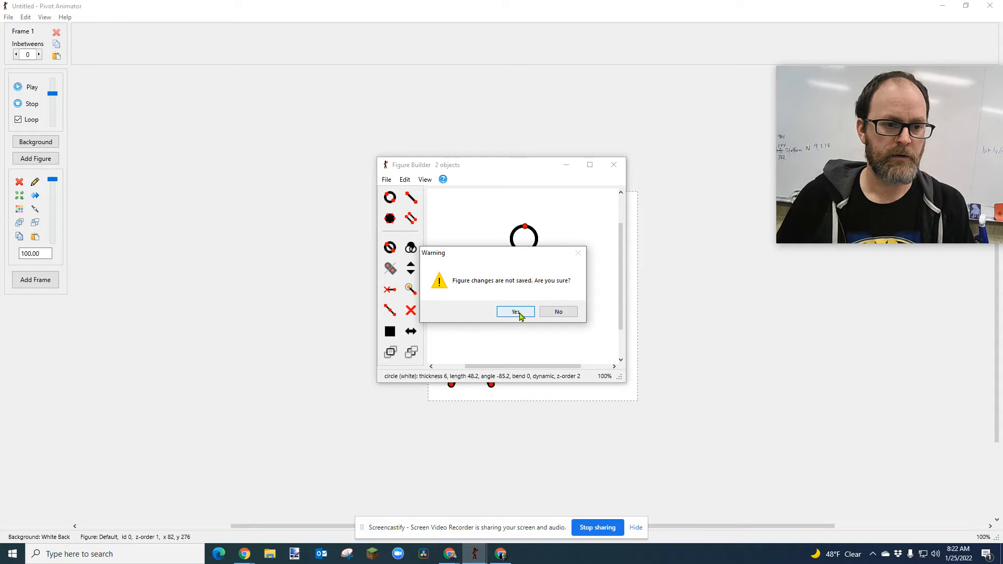
pyautogui.click(518, 314)
# Convert the default line segment into a filled circle and colour it orange FF8000.
pyautogui.click(388, 248)
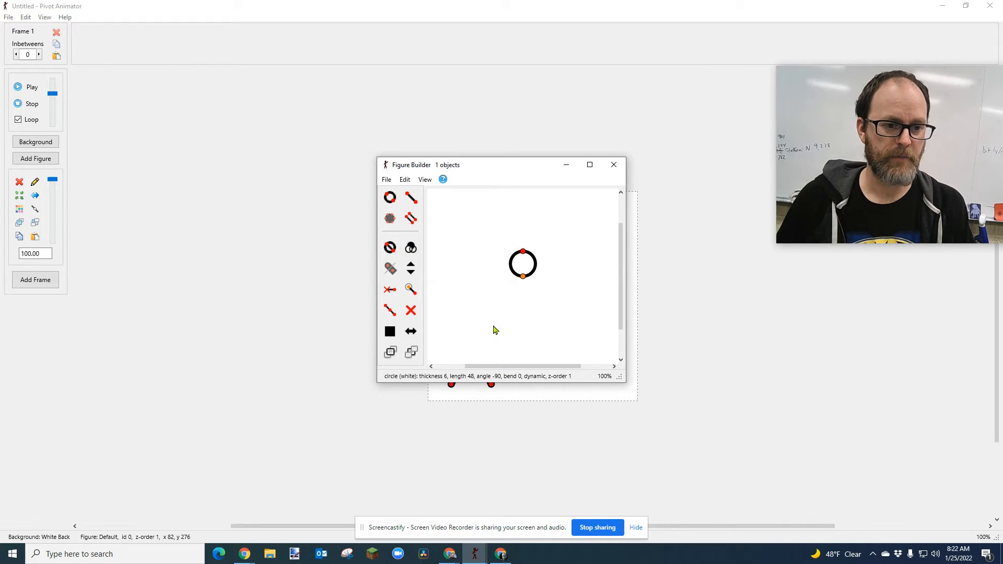
pyautogui.press('f')
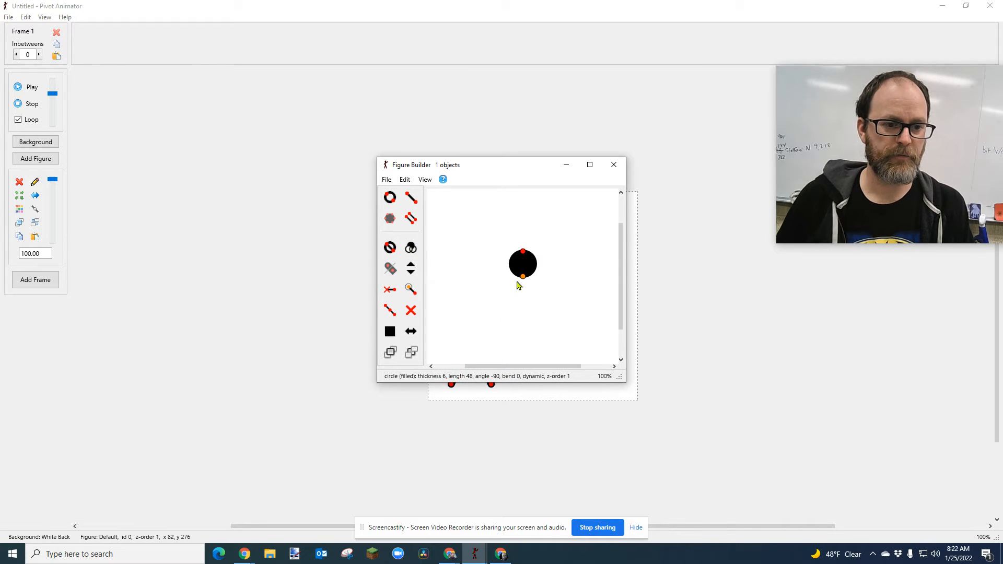
pyautogui.click(391, 332)
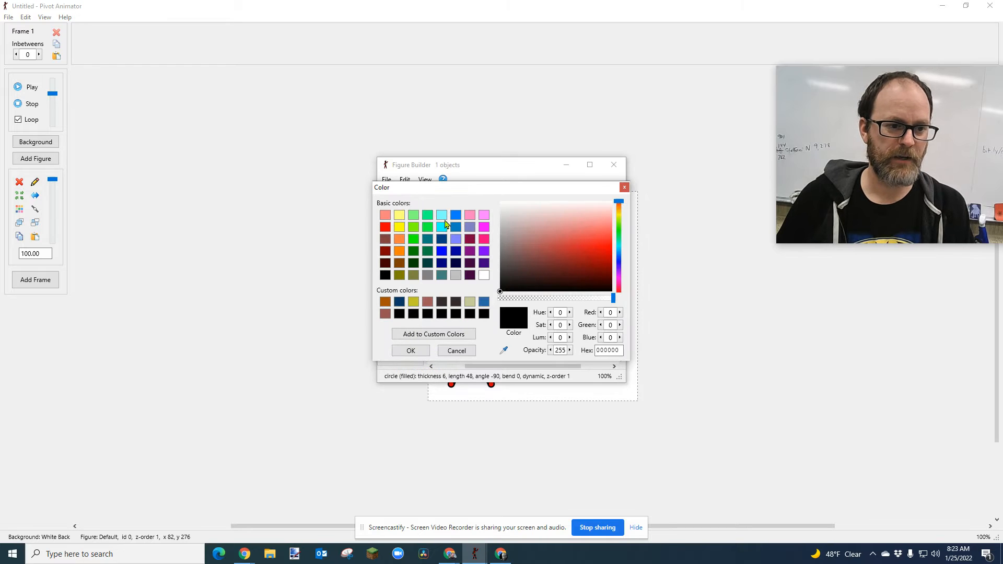
pyautogui.click(400, 253)
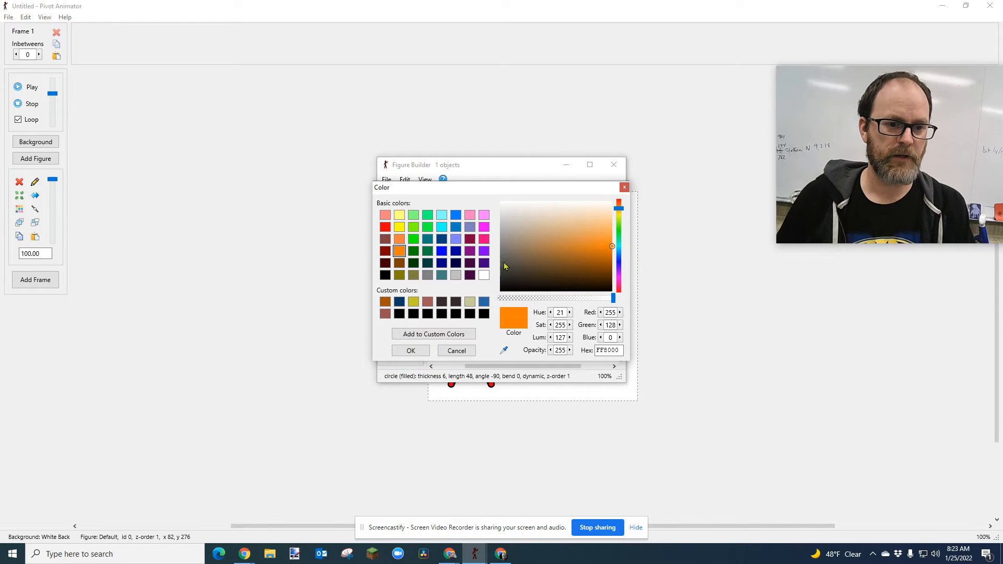
pyautogui.click(411, 351)
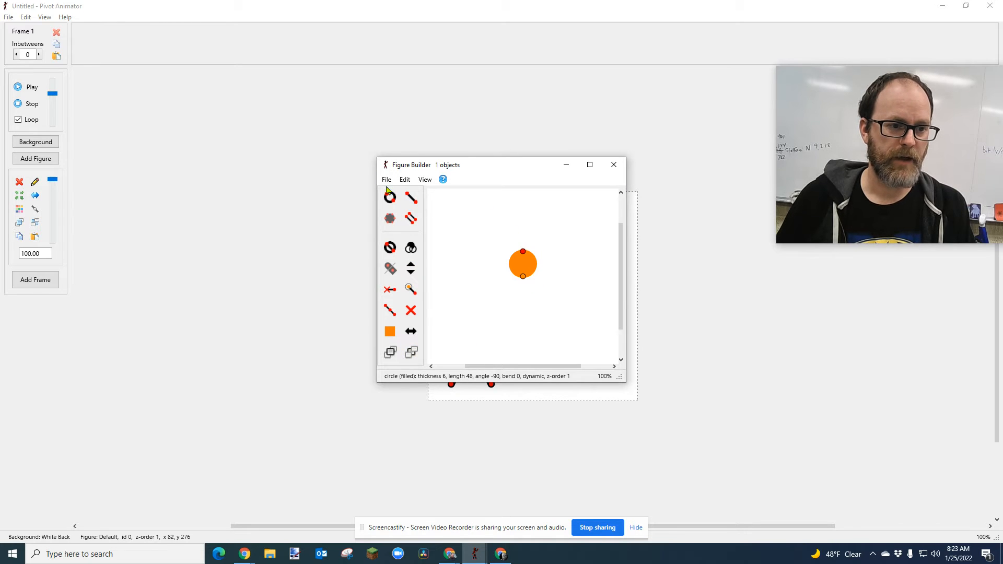
# Add the orange circle to the animation as a figure named "bb".
pyautogui.click(387, 179)
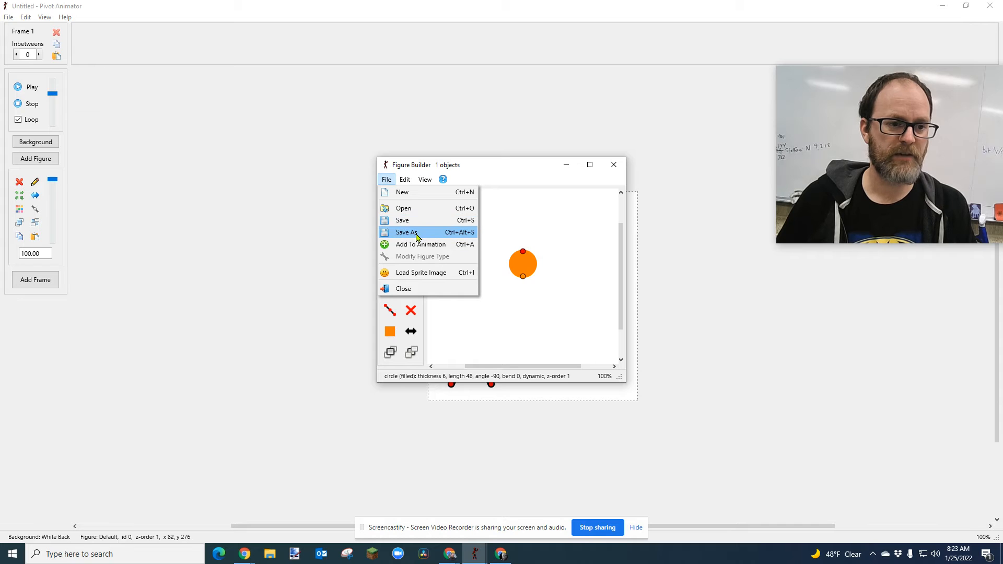
pyautogui.click(438, 246)
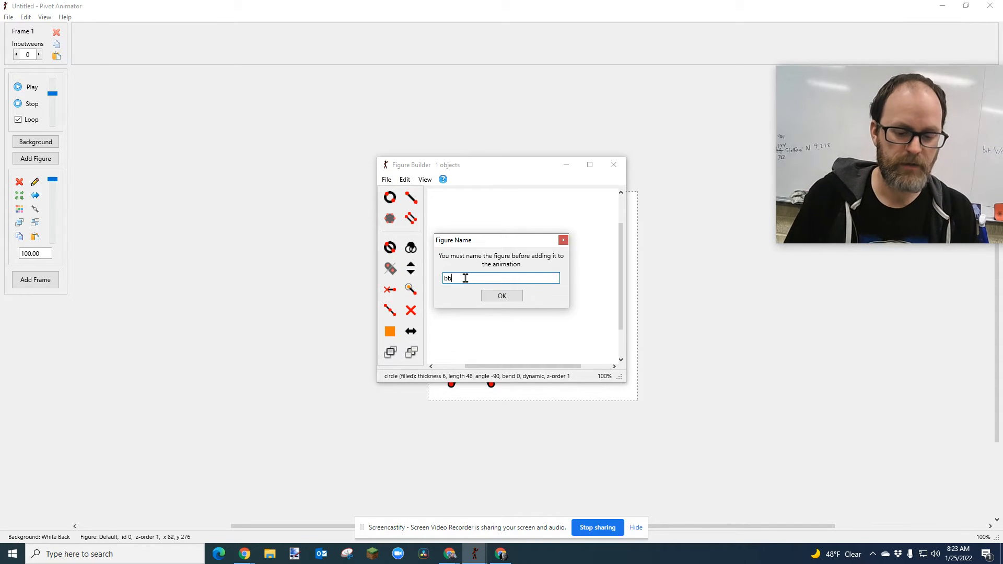
pyautogui.press('Return')
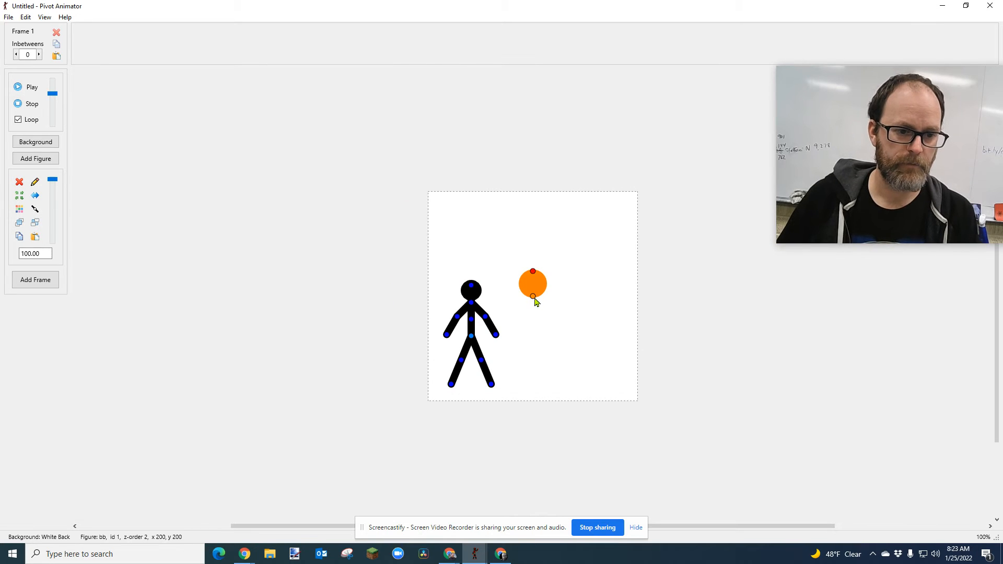
# Place the orange ball beside the stick figure's hand at about x 156, y 271 and shrink it to a length of about 34.
pyautogui.moveTo(534, 301); pyautogui.dragTo(512, 336)
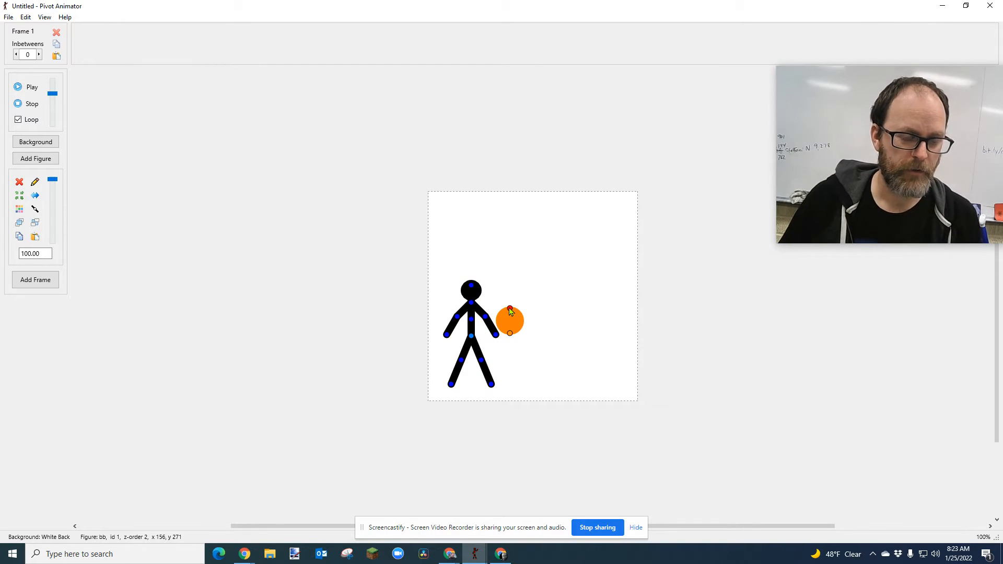
pyautogui.click(511, 309)
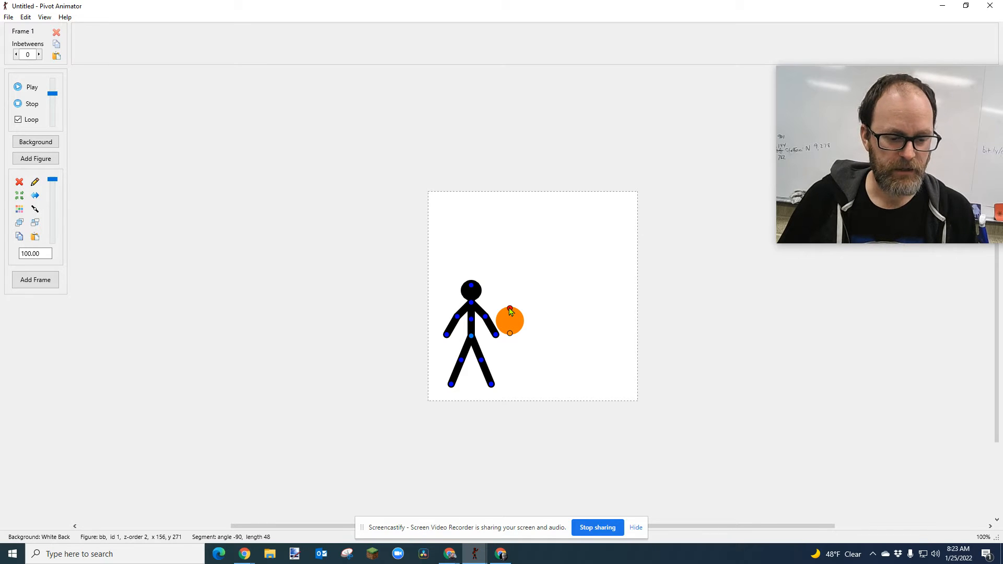
pyautogui.moveTo(510, 309); pyautogui.dragTo(510, 317)
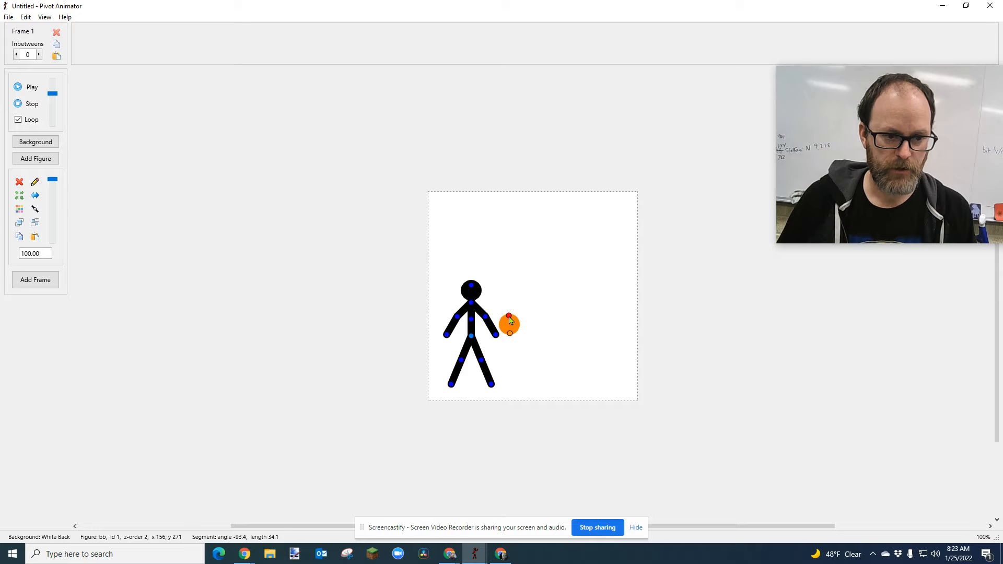
# Lower the ball against the stick figure's hand and bring the figure's legs closer together into a narrower stance.
pyautogui.scroll(2, 502, 311)
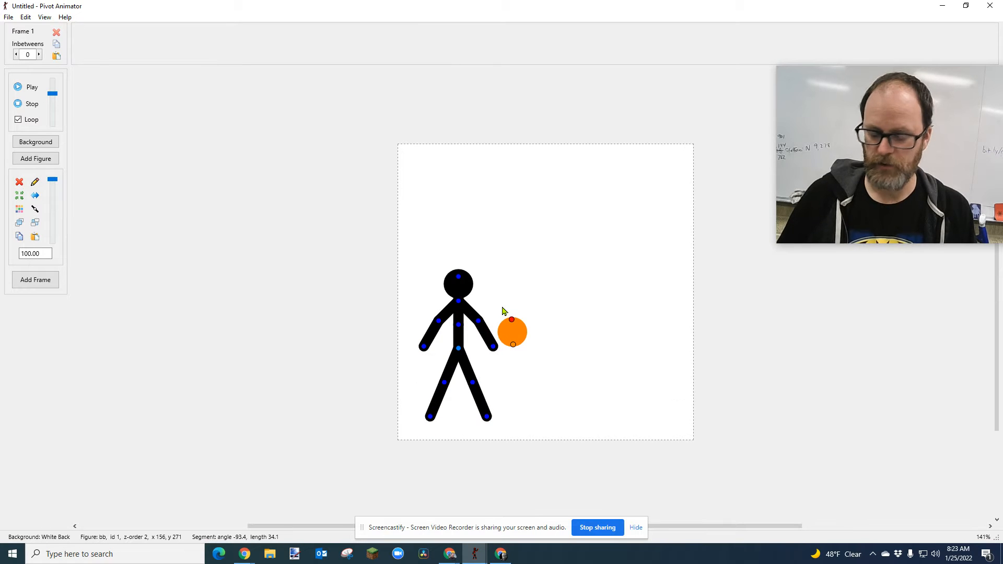
pyautogui.scroll(2, 481, 356)
pyautogui.scroll(-3, 481, 356)
pyautogui.scroll(3, 480, 356)
pyautogui.scroll(-1, 481, 356)
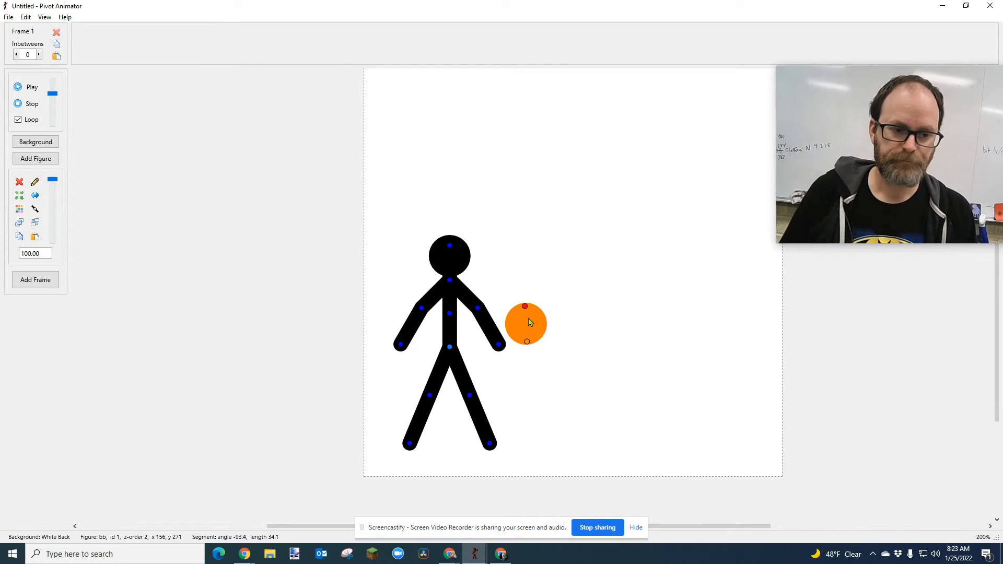
pyautogui.moveTo(527, 343); pyautogui.dragTo(519, 366)
pyautogui.moveTo(471, 396); pyautogui.dragTo(440, 404)
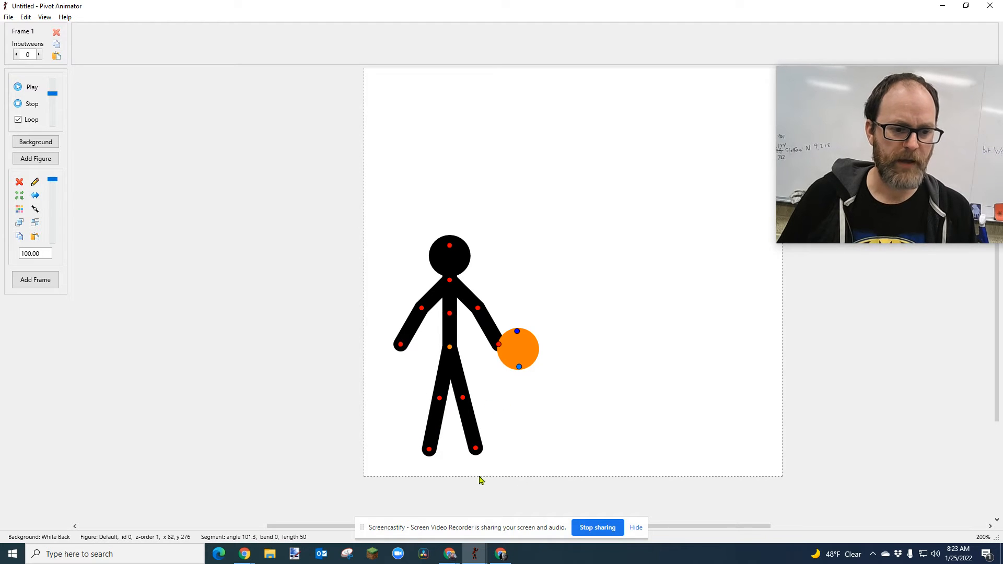
# Hang the figure's rear arm down, extend the front arm forward, and put the ball beneath its hand at about x 160.5, y 262.
pyautogui.moveTo(422, 310); pyautogui.dragTo(493, 353)
pyautogui.moveTo(471, 313); pyautogui.dragTo(531, 297)
pyautogui.moveTo(519, 370); pyautogui.dragTo(532, 334)
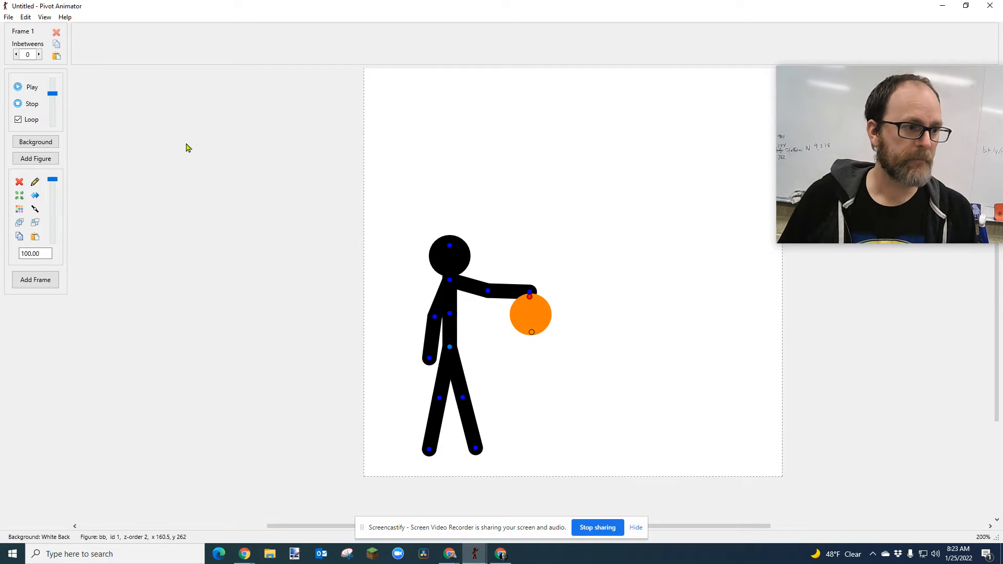
# Start another new figure type and turn its line segment into a horizontal line about 337 long.
pyautogui.click(8, 17)
pyautogui.click(257, 187)
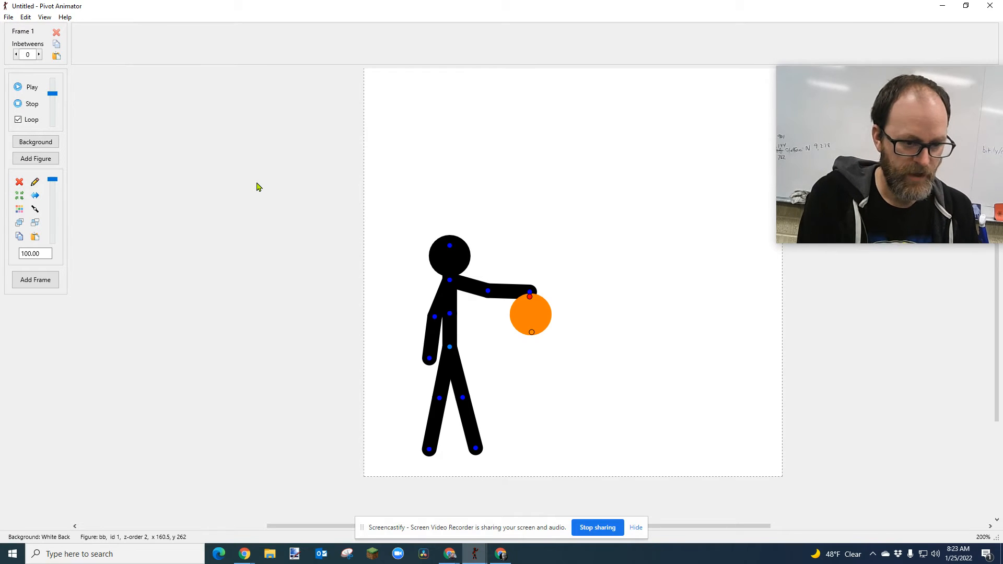
pyautogui.hotkey('ctrl', 'e')
pyautogui.click(386, 179)
pyautogui.click(405, 192)
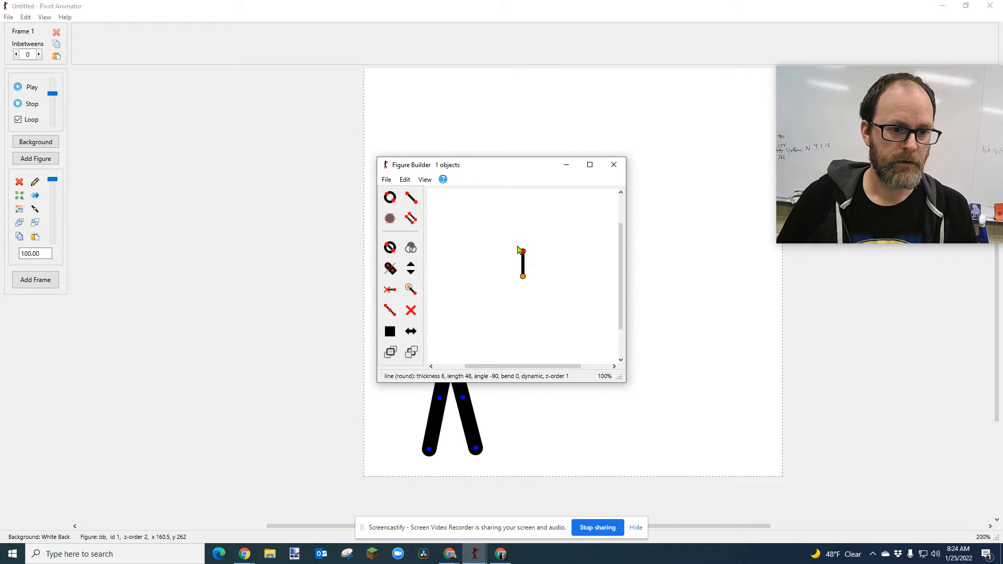
pyautogui.moveTo(523, 253); pyautogui.dragTo(548, 275)
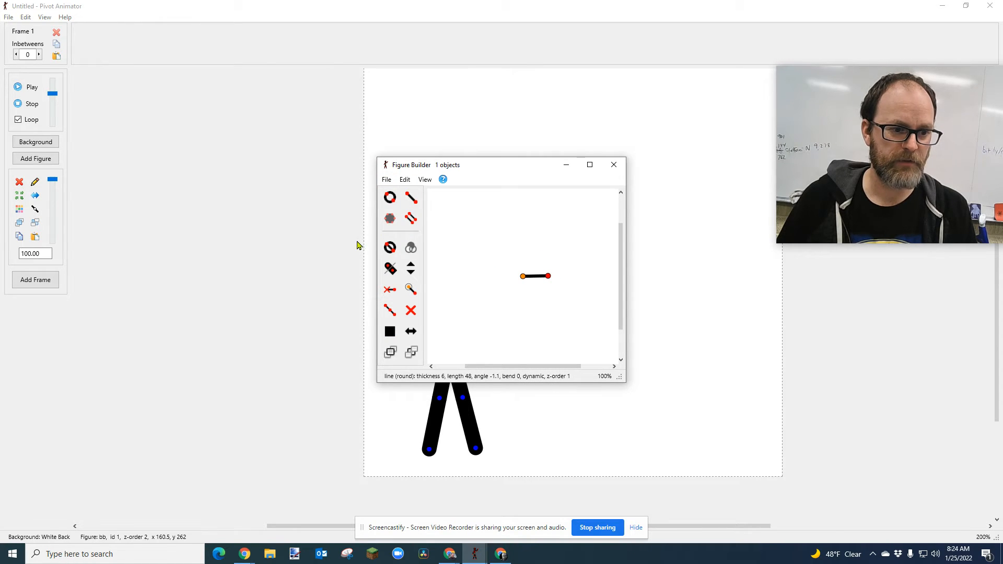
pyautogui.click(390, 248)
pyautogui.click(390, 248)
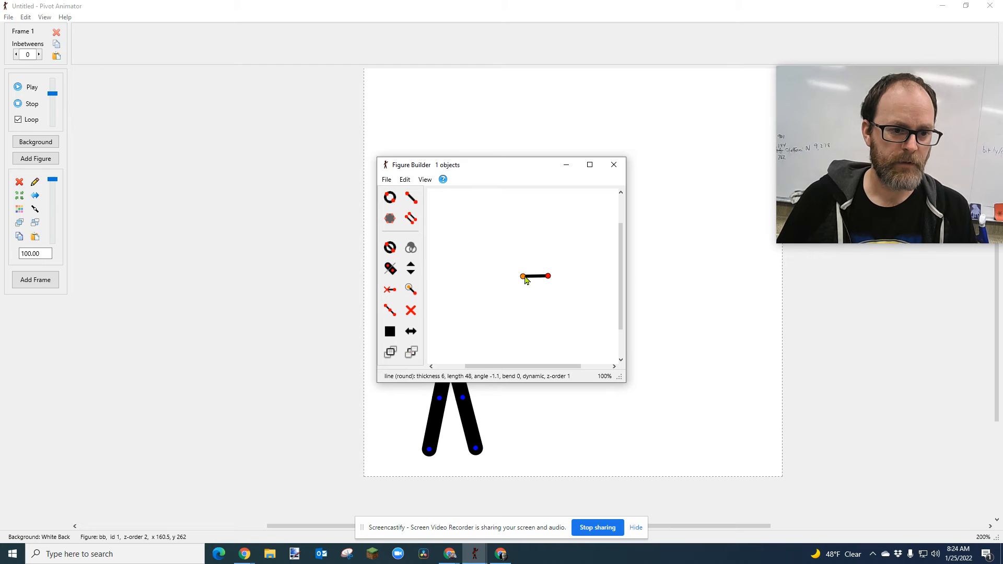
pyautogui.moveTo(525, 280); pyautogui.dragTo(612, 312)
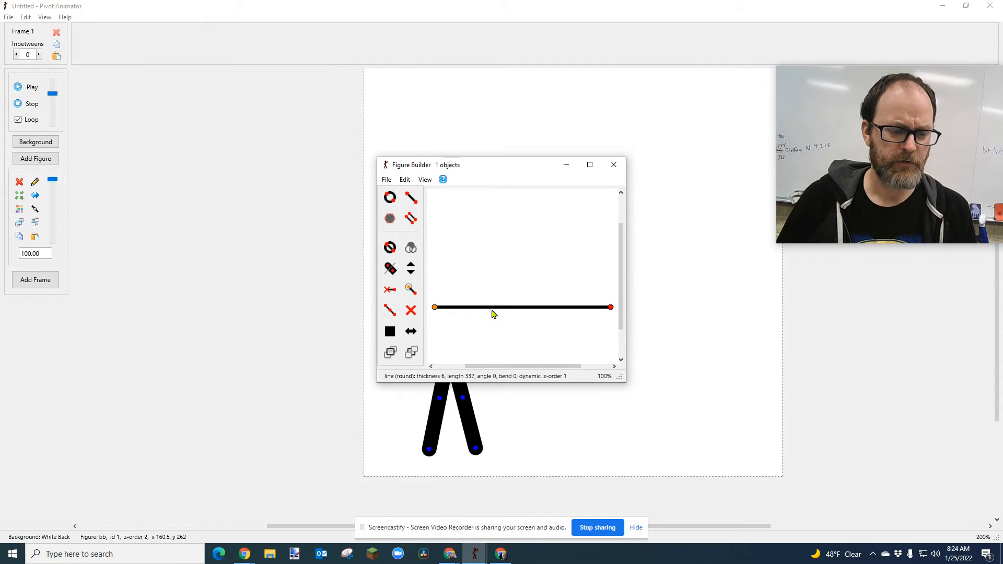
# Add the line to the animation as "floor" and lay it across the canvas beneath the figure's feet, stretched to about 414 long.
pyautogui.click(387, 180)
pyautogui.click(423, 244)
pyautogui.write('floor')
pyautogui.press('Return')
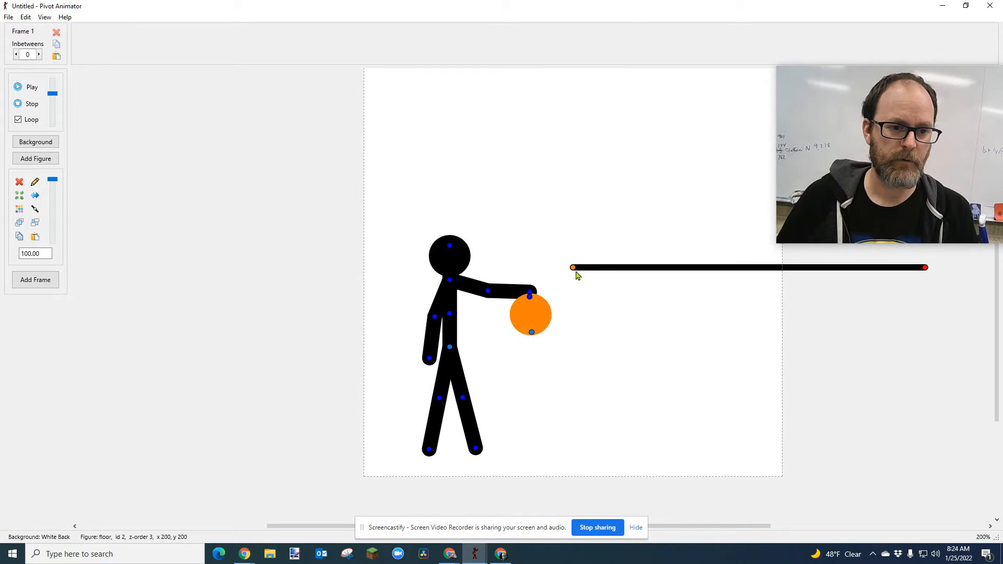
pyautogui.moveTo(573, 268); pyautogui.dragTo(364, 457)
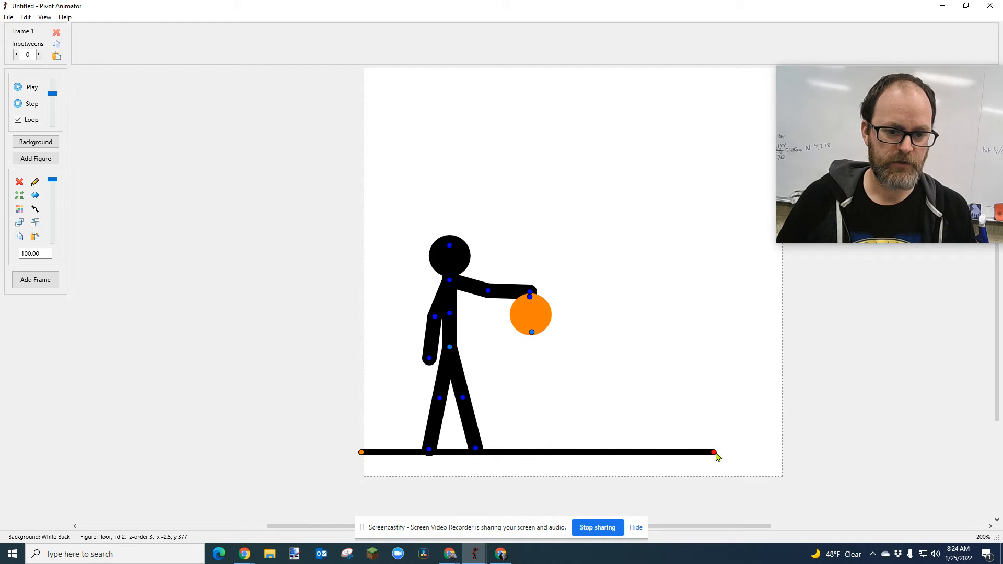
pyautogui.moveTo(714, 454); pyautogui.dragTo(794, 453)
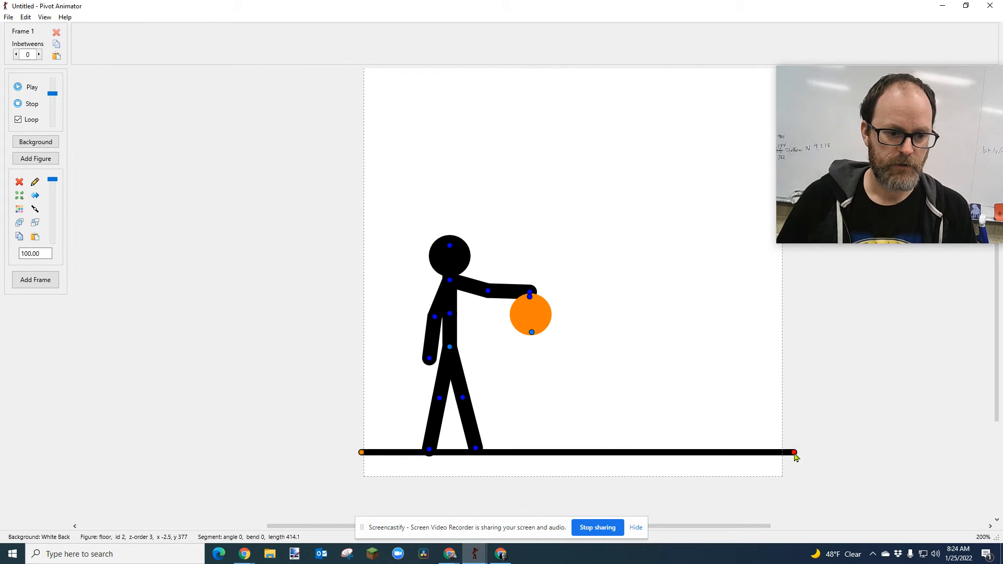
# Recolor the floor line light gray using the hex color C0C0C0.
pyautogui.click(19, 208)
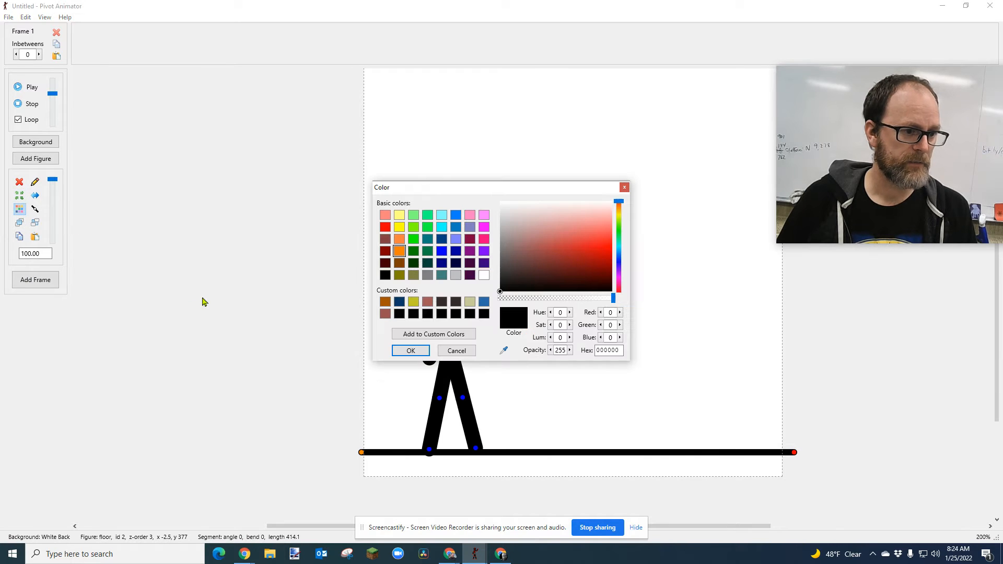
pyautogui.click(455, 276)
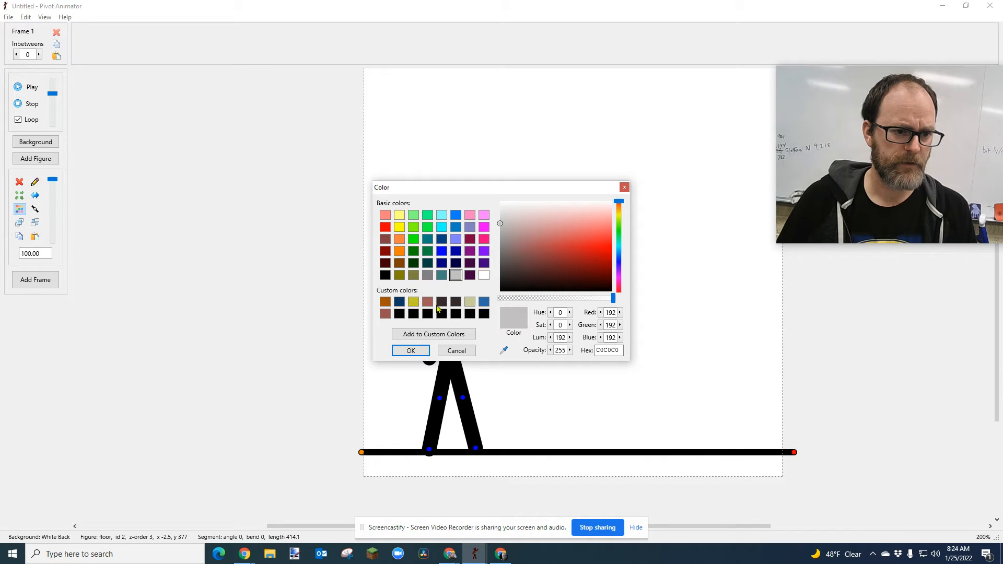
pyautogui.click(413, 350)
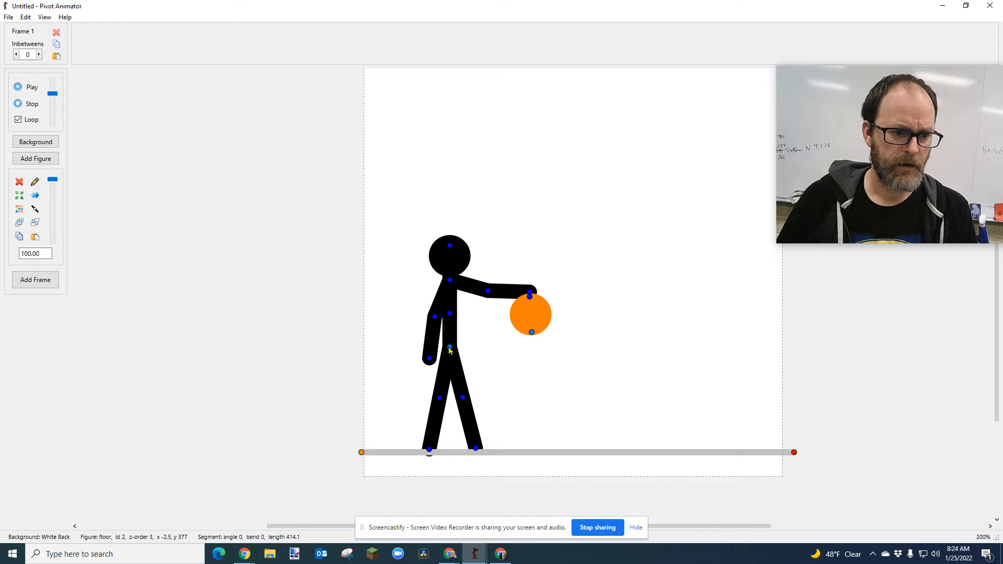
# Bring the stick figure in front of the floor, stand it at about x 65.5, y 273.5, and place the ball beneath its hand.
pyautogui.moveTo(449, 349); pyautogui.dragTo(441, 345)
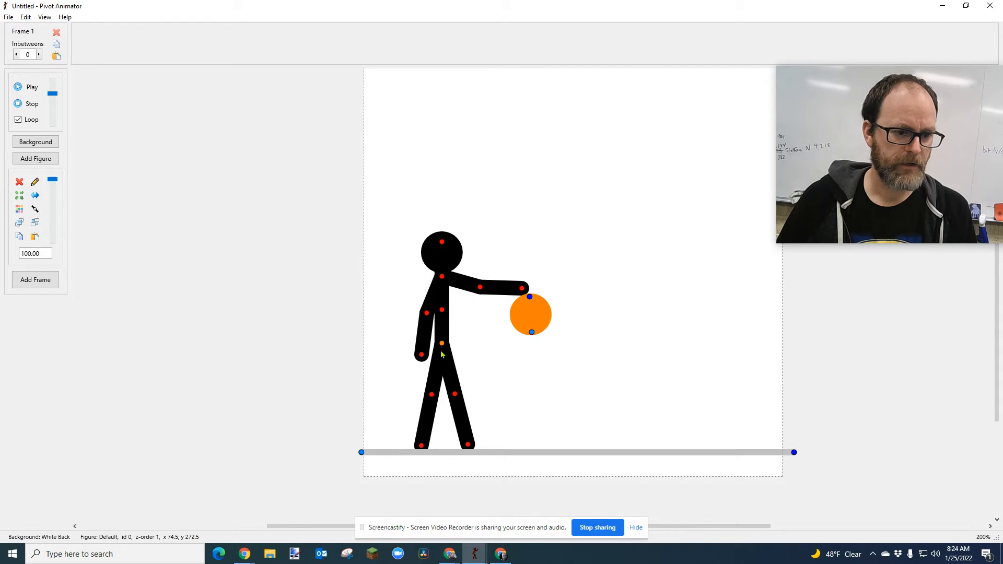
pyautogui.moveTo(441, 346); pyautogui.dragTo(442, 358)
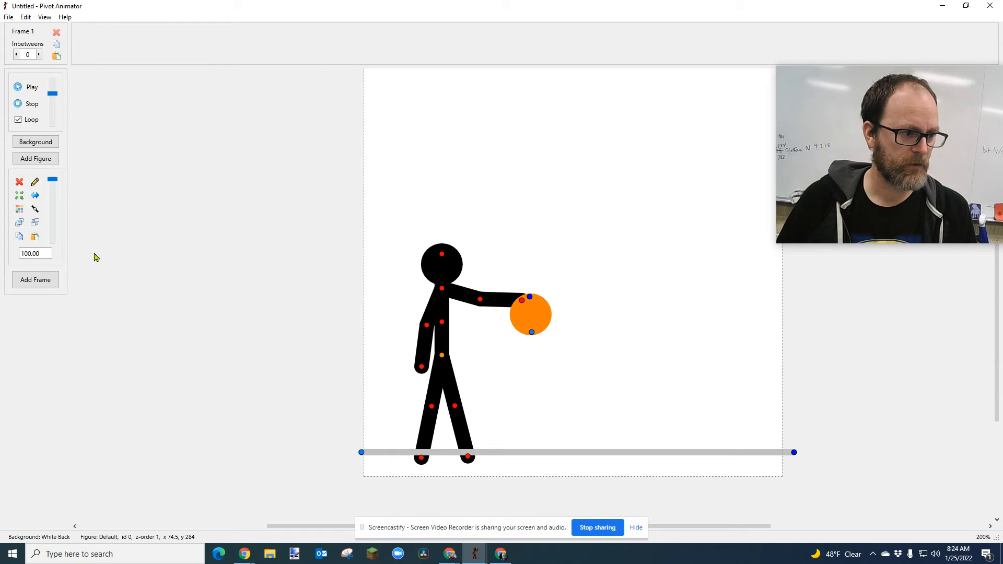
pyautogui.click(20, 224)
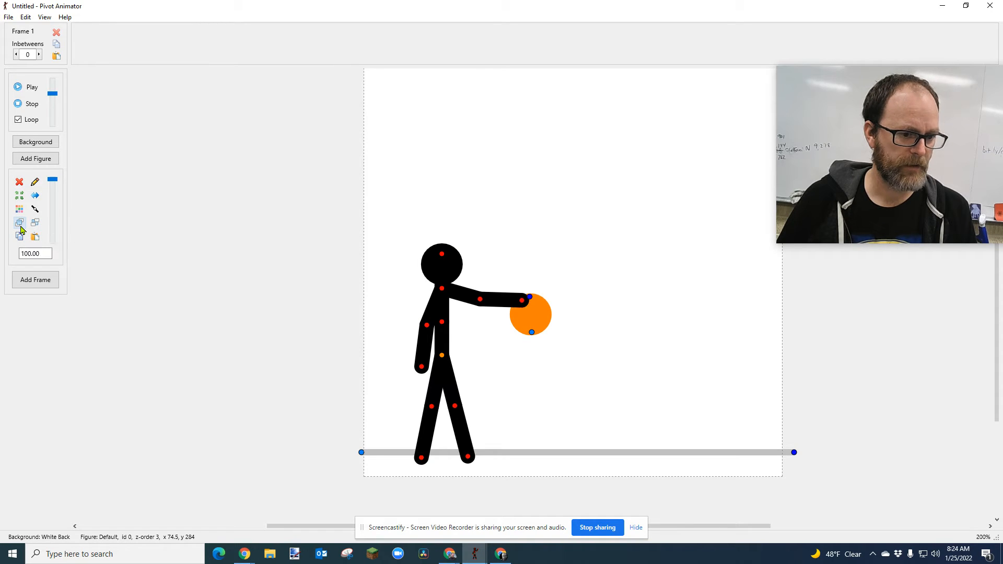
pyautogui.moveTo(442, 360); pyautogui.dragTo(433, 349)
pyautogui.moveTo(531, 332); pyautogui.dragTo(515, 332)
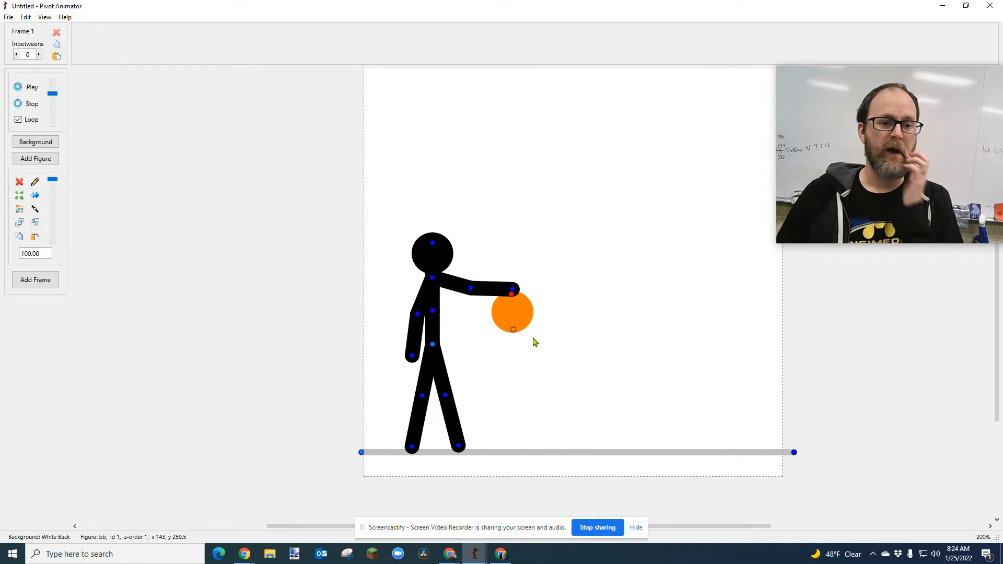
pyautogui.click(433, 344)
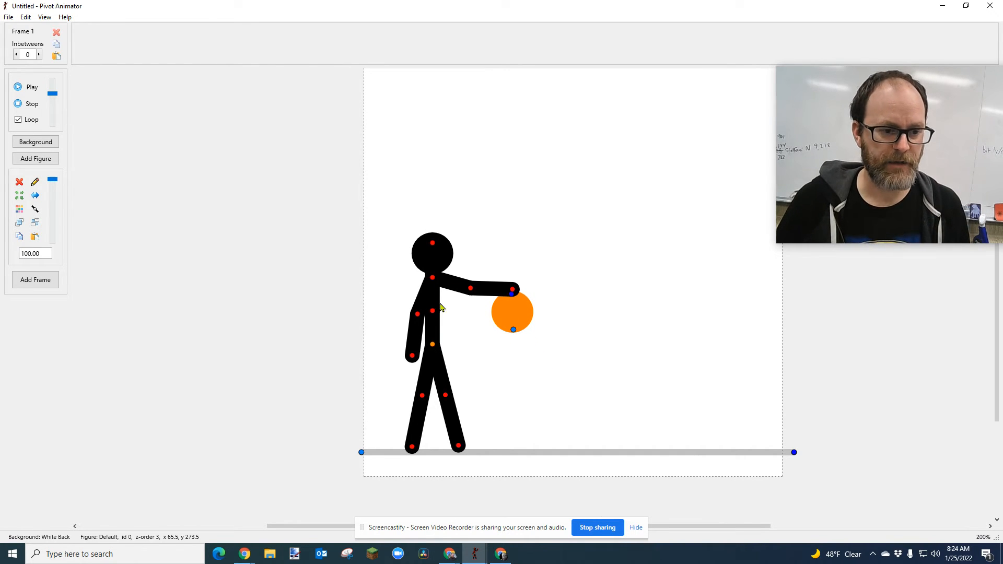
# Switch to the "bball bounce basketball bounce" animation in a full-size window and preview its playback.
pyautogui.click(943, 6)
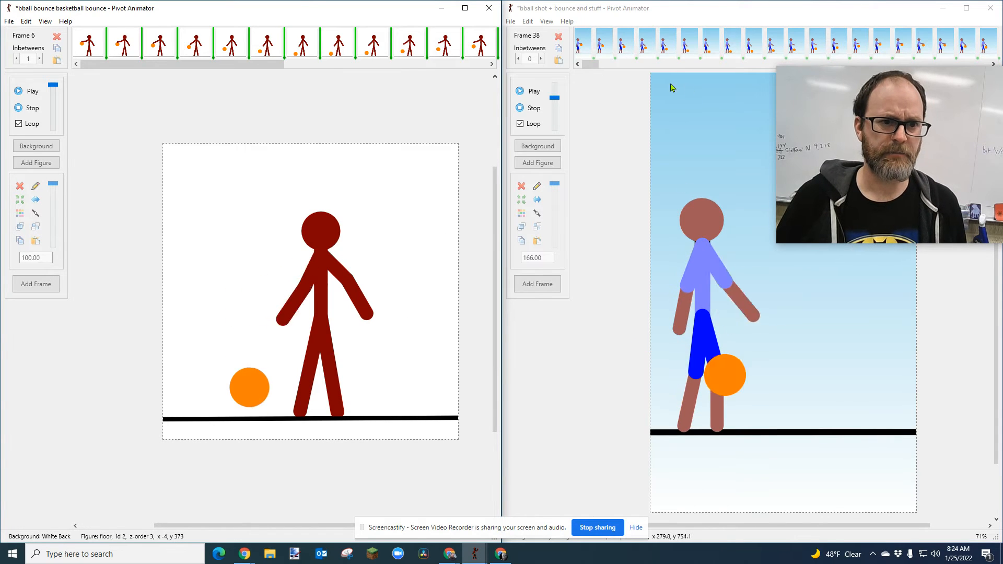
pyautogui.click(465, 8)
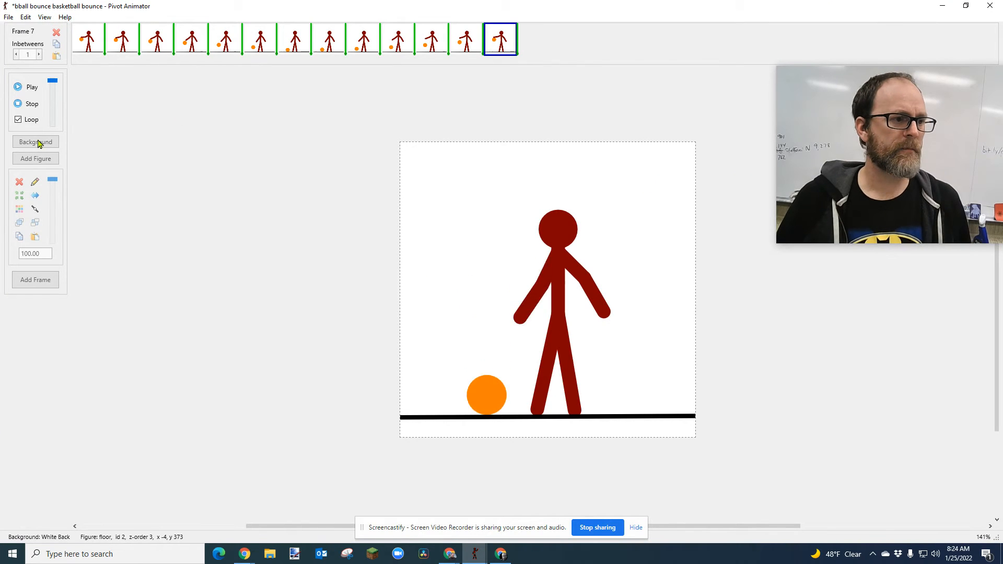
pyautogui.click(32, 107)
pyautogui.click(32, 106)
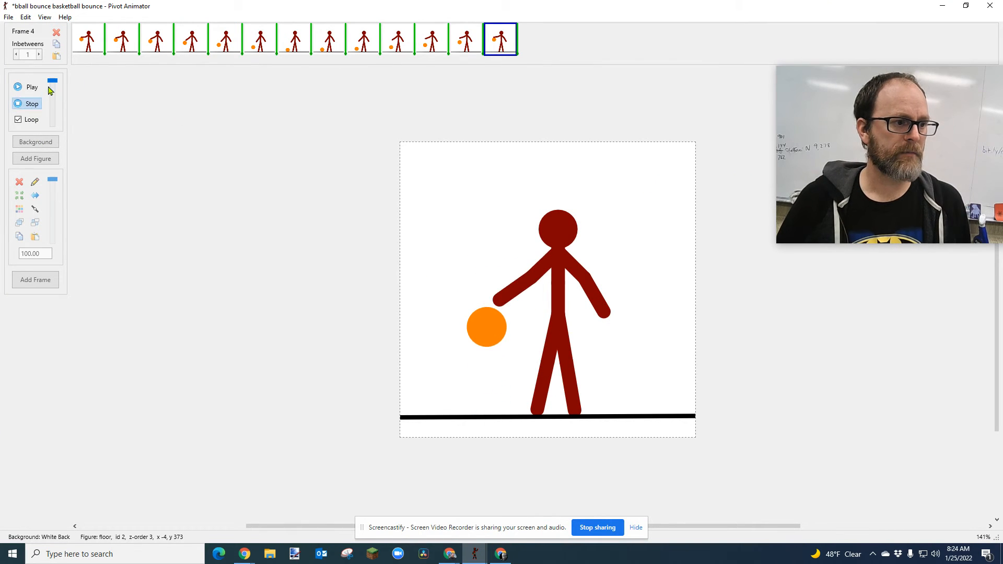
pyautogui.moveTo(51, 82); pyautogui.dragTo(54, 80)
# Set the inbetweens value to 0 for all 13 frames of the animation.
pyautogui.click(88, 44)
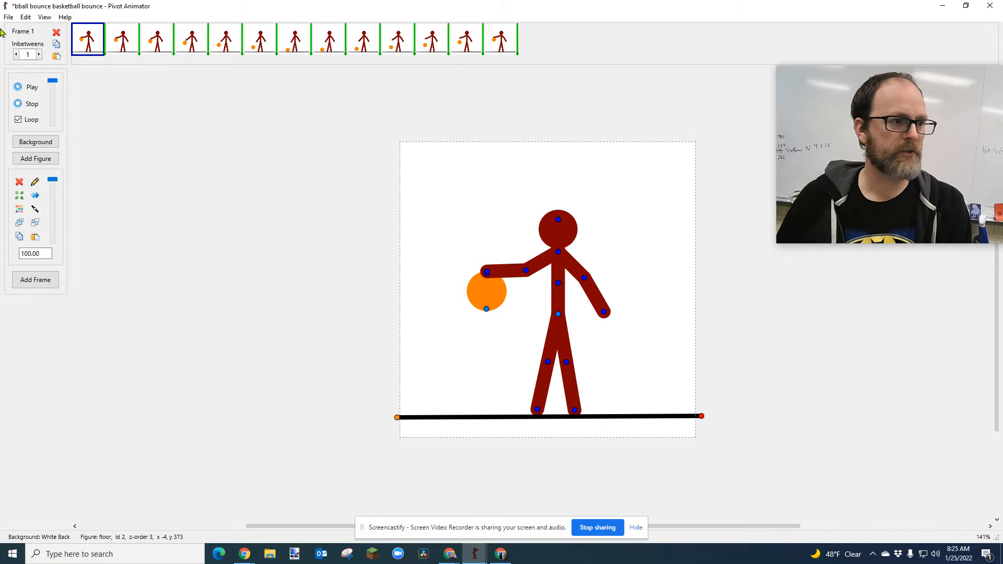
pyautogui.keyDown('shift'); pyautogui.click(502, 48); pyautogui.keyUp('shift')
pyautogui.click(17, 54)
pyautogui.click(35, 280)
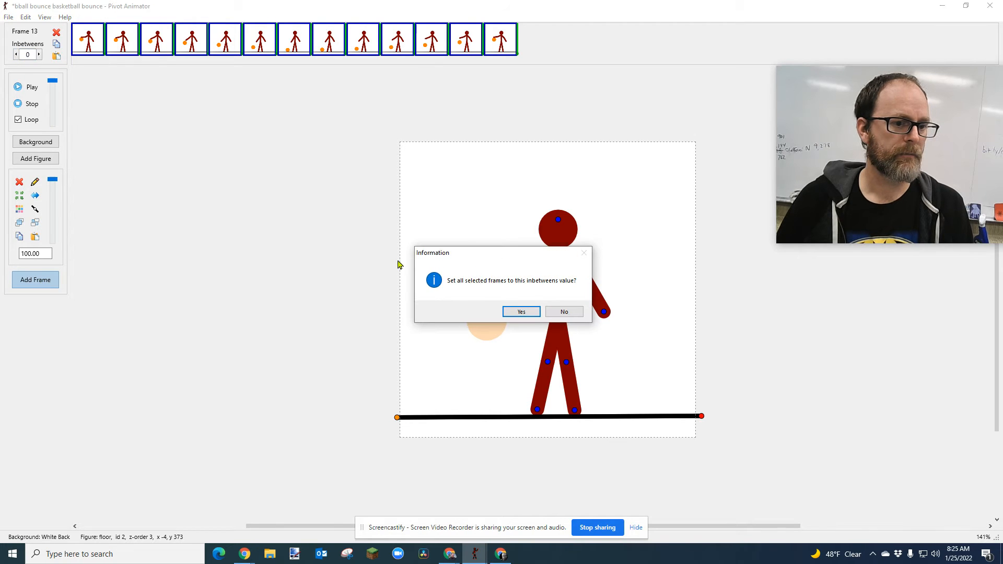
pyautogui.click(521, 312)
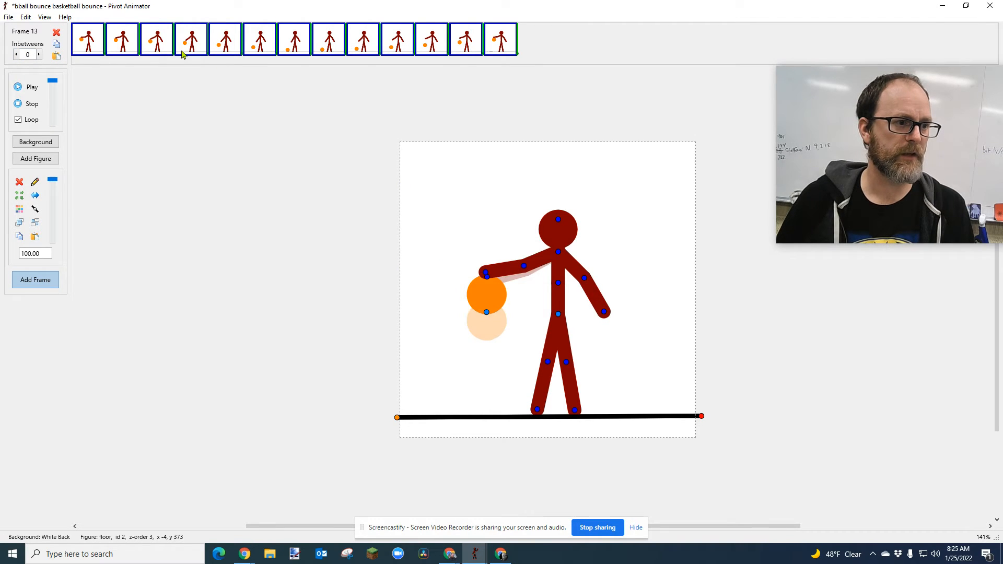
# Deselect the frames, play the bouncing animation at a slower playback speed, and stop it.
pyautogui.click(205, 61)
pyautogui.click(27, 88)
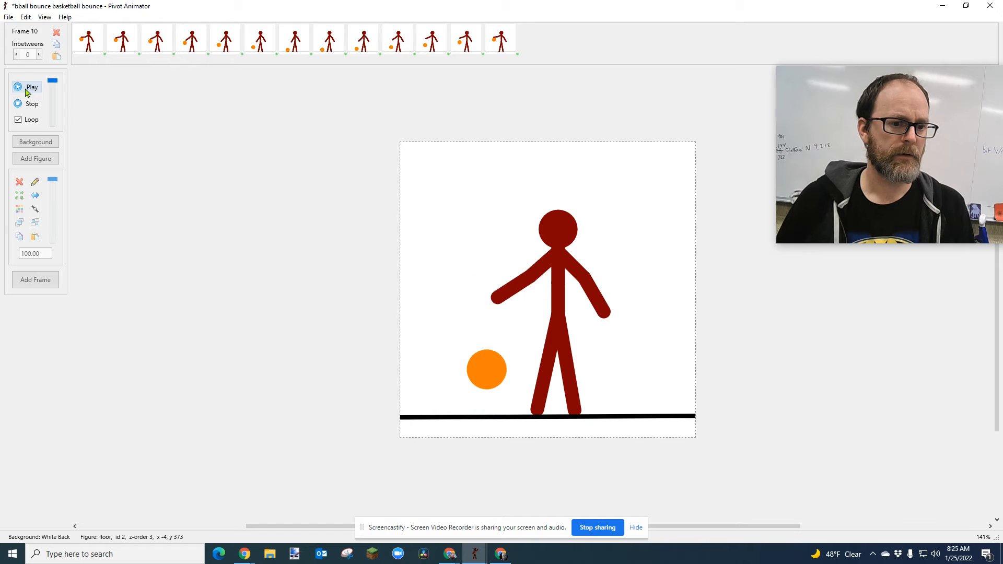
pyautogui.moveTo(52, 82); pyautogui.dragTo(52, 98)
pyautogui.click(29, 104)
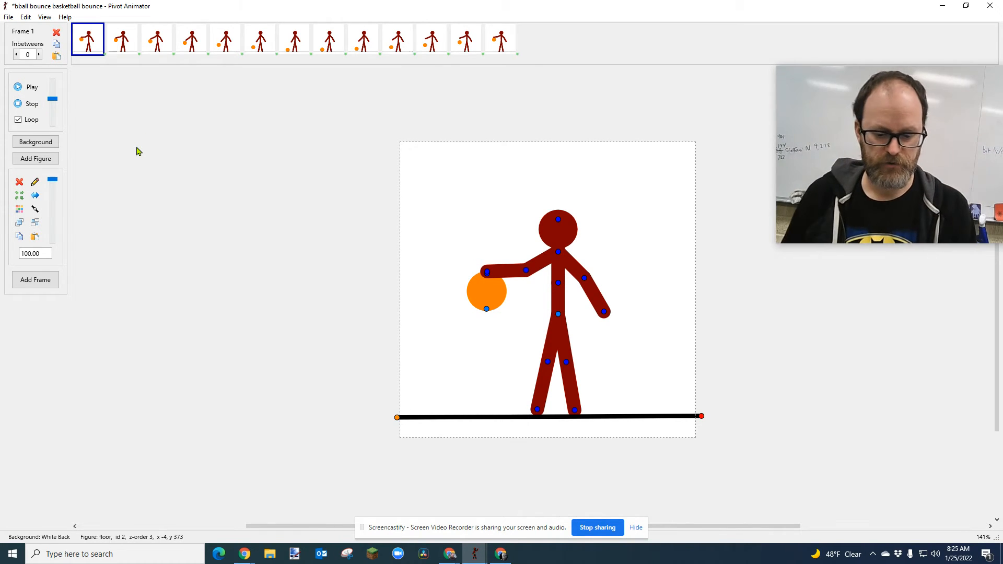
# Compare frames 1 to 3, examining how far the ball and hand shift against the onion skin.
pyautogui.press('Right')
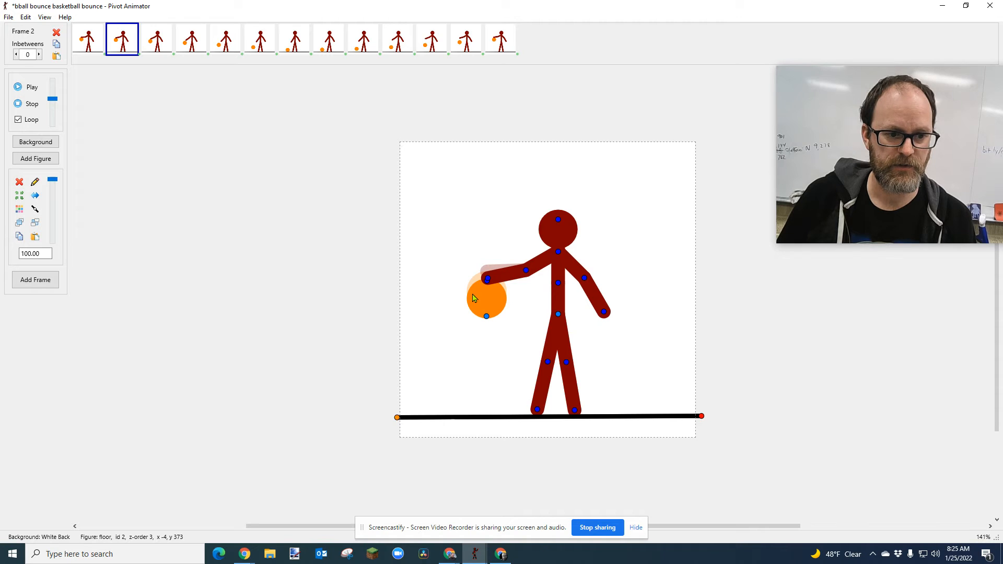
pyautogui.press('Right')
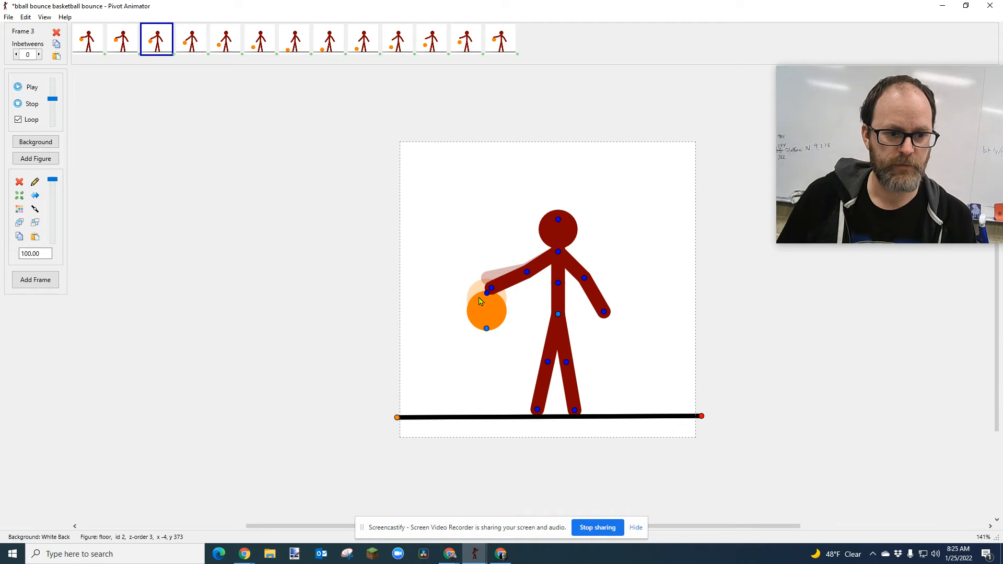
pyautogui.press('Left')
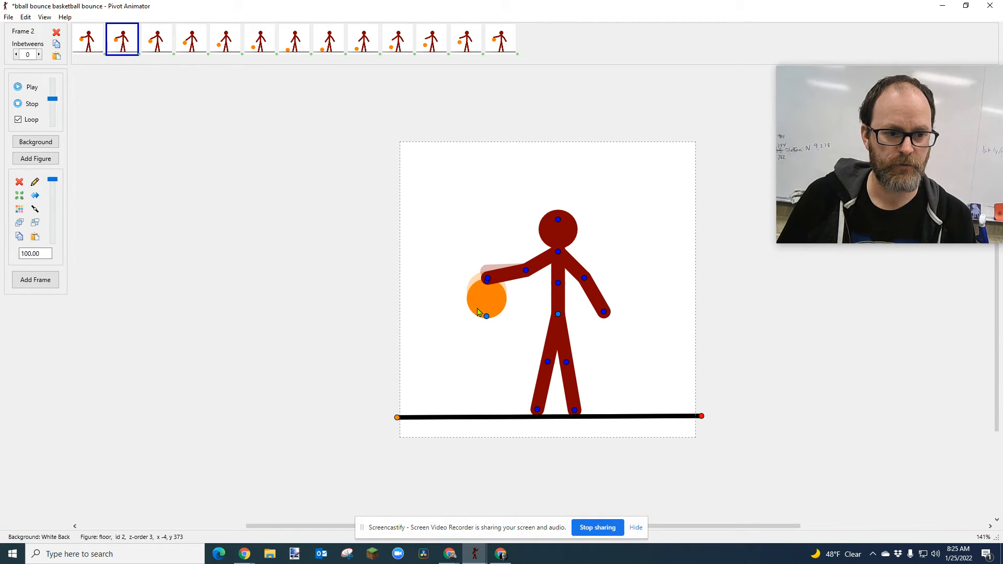
pyautogui.press('Right')
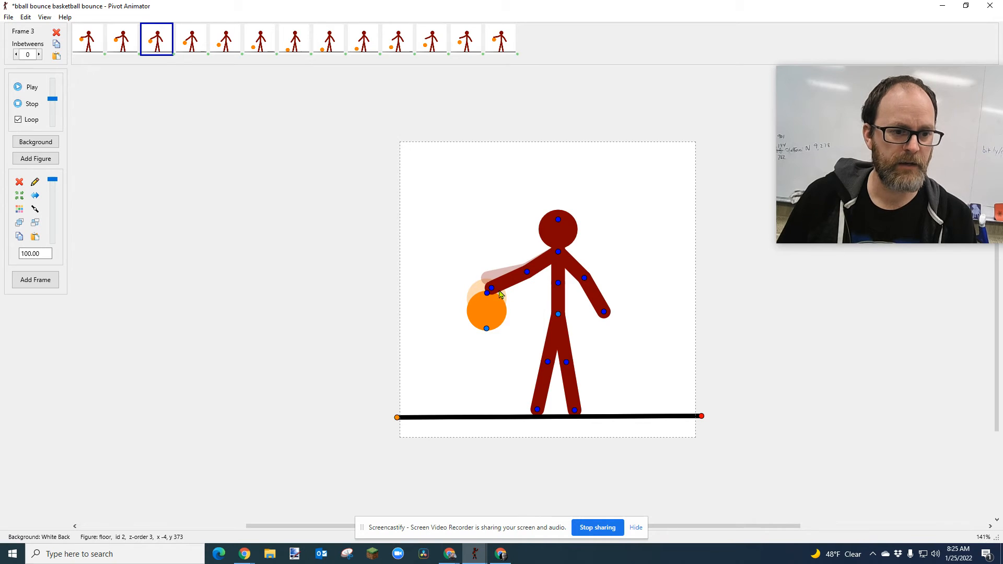
pyautogui.press('Left')
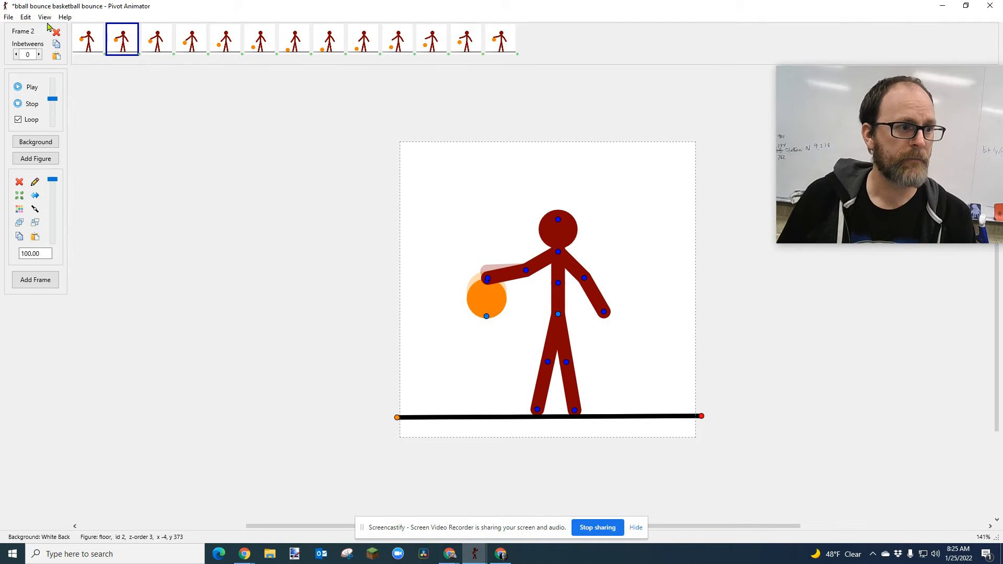
# Try a different number of onion skins in the preferences.
pyautogui.click(25, 16)
pyautogui.click(49, 109)
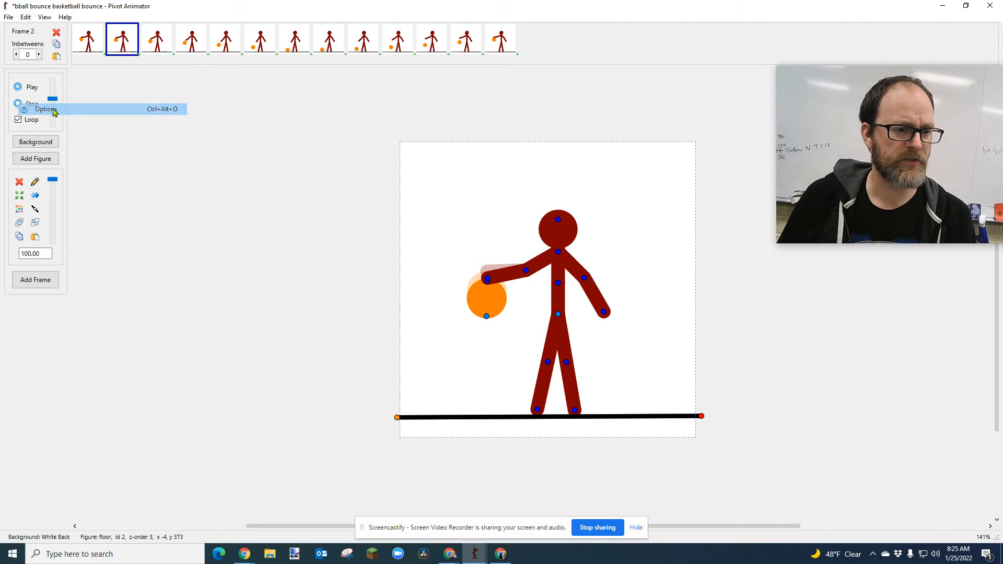
pyautogui.click(491, 208)
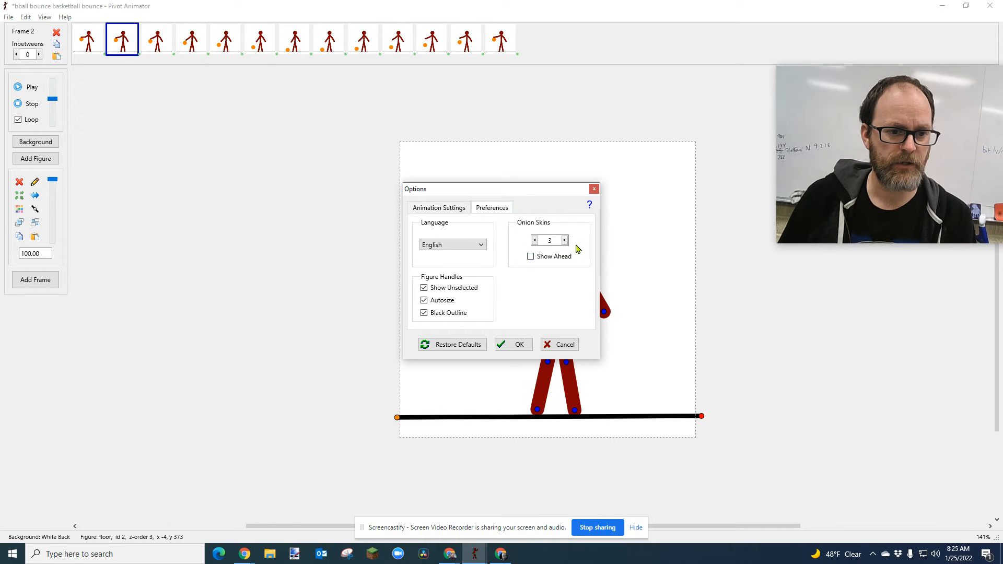
pyautogui.click(566, 241)
pyautogui.click(519, 345)
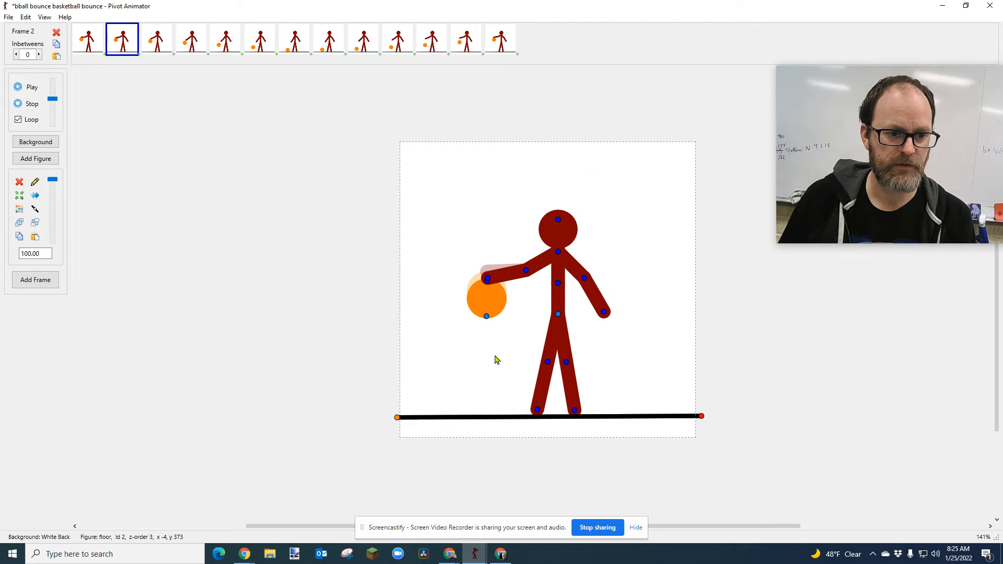
# Step through frames 3 to 13, examining the ball's spacing and the arm's motion through the bounce.
pyautogui.press('Right')
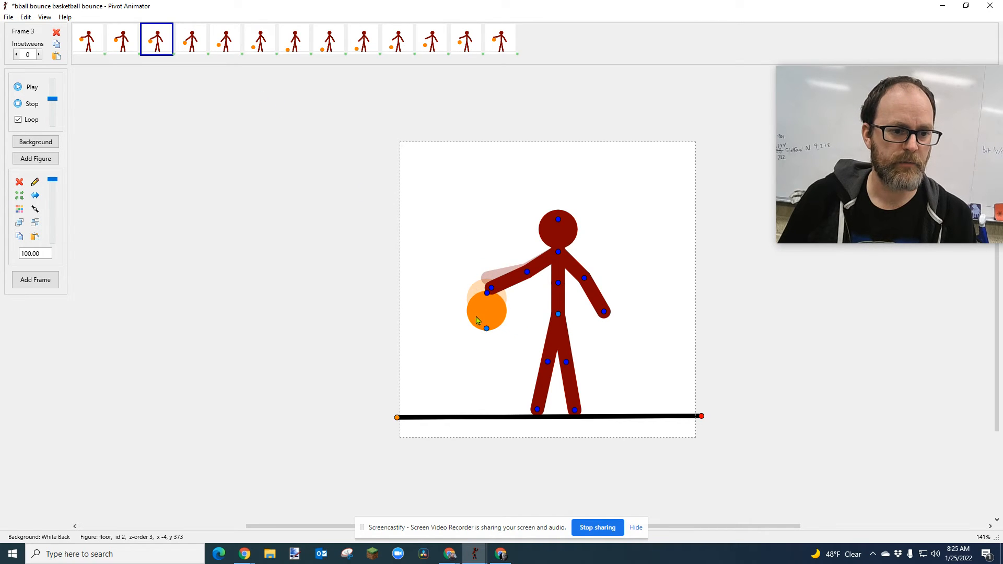
pyautogui.press('Right')
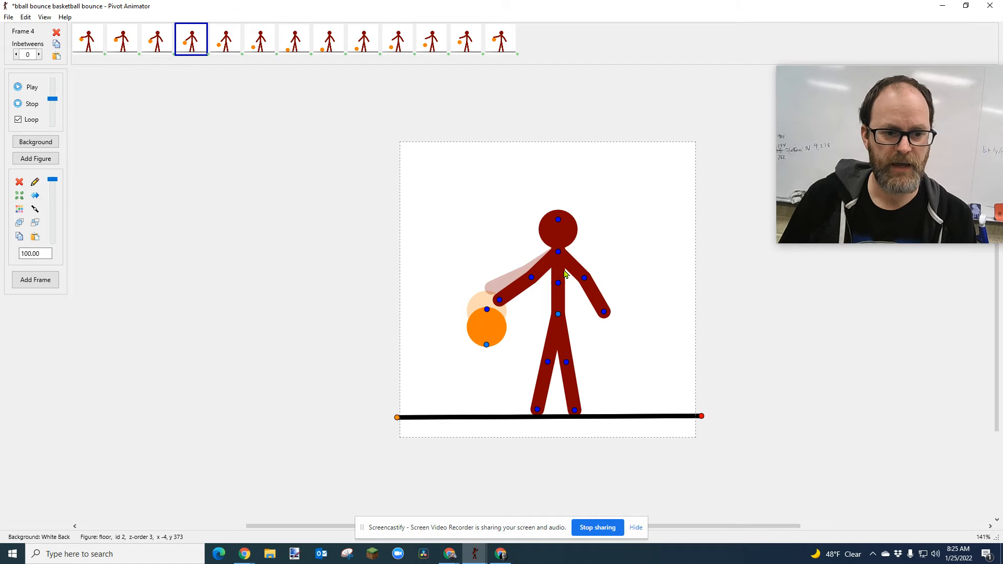
pyautogui.press('Right')
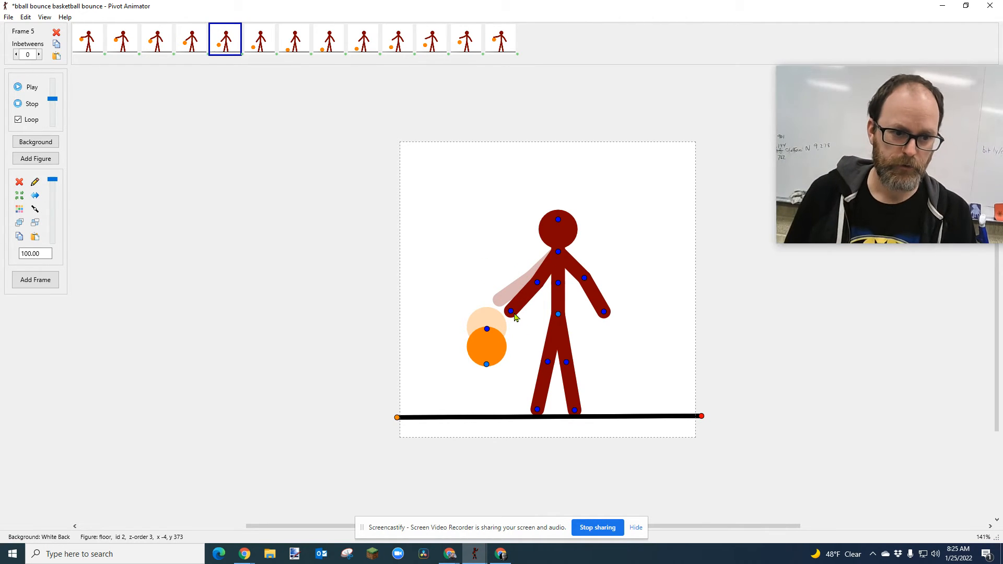
pyautogui.press('Right')
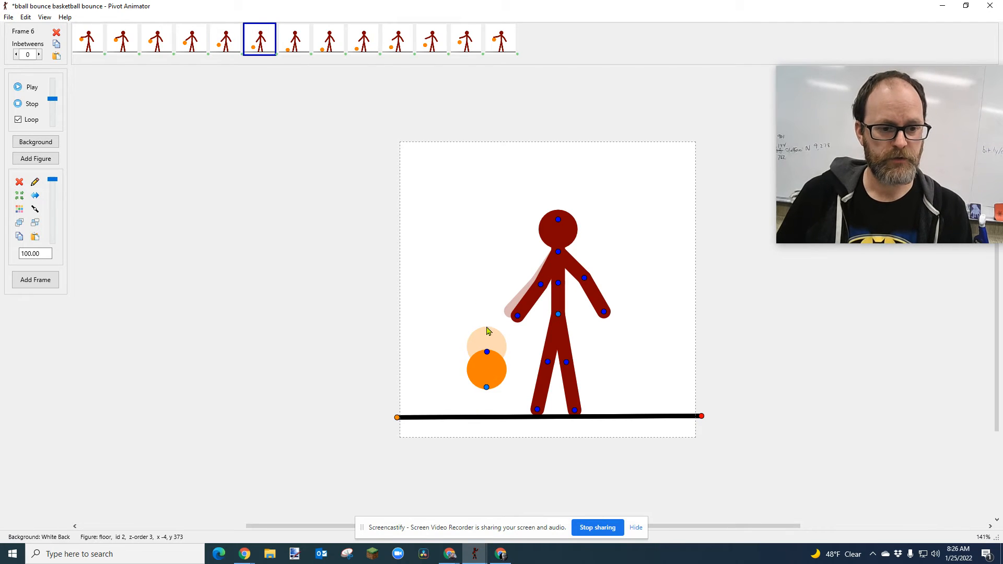
pyautogui.press('Left')
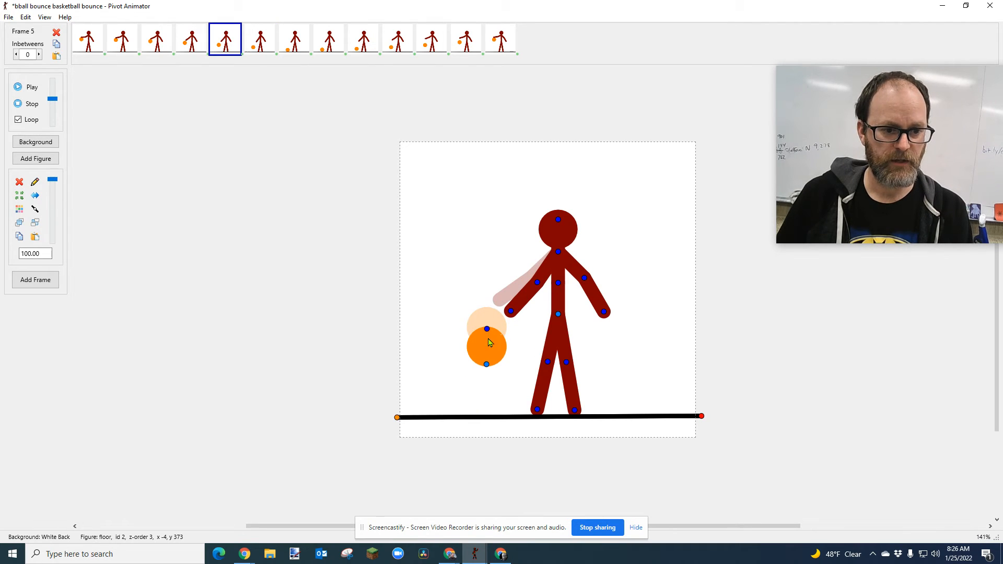
pyautogui.press('Right')
pyautogui.press('Right')
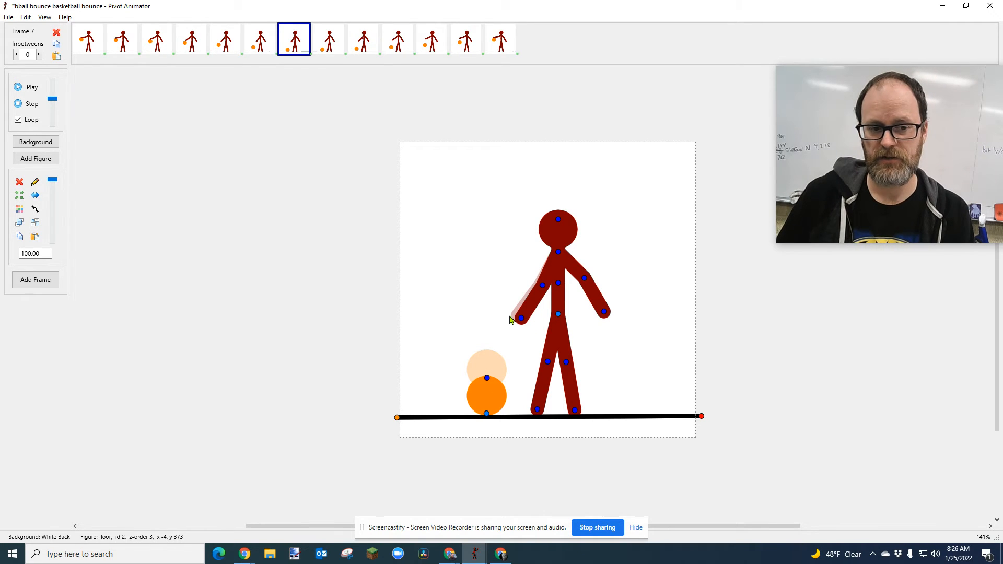
pyautogui.press('Right')
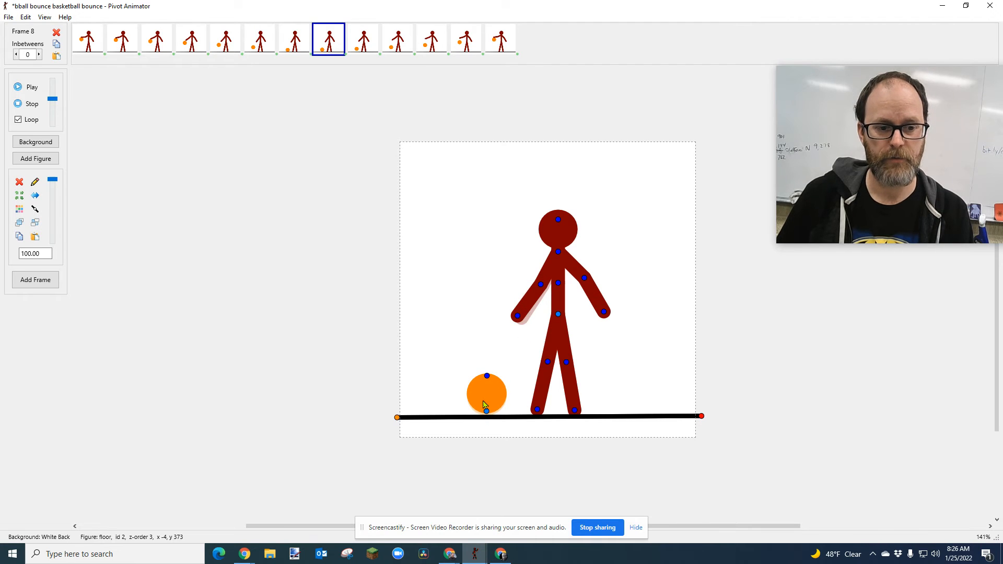
pyautogui.press('Right')
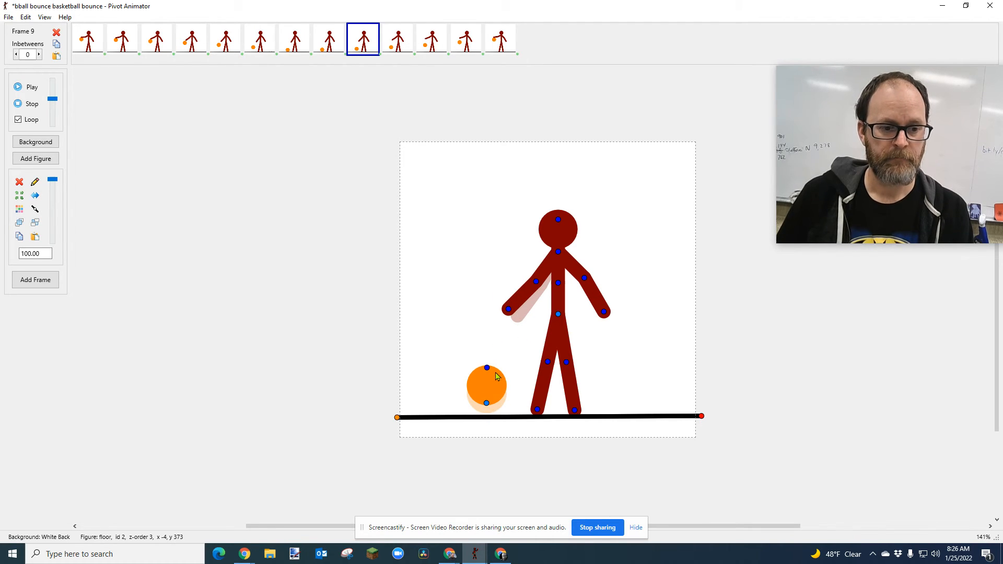
pyautogui.press('Right')
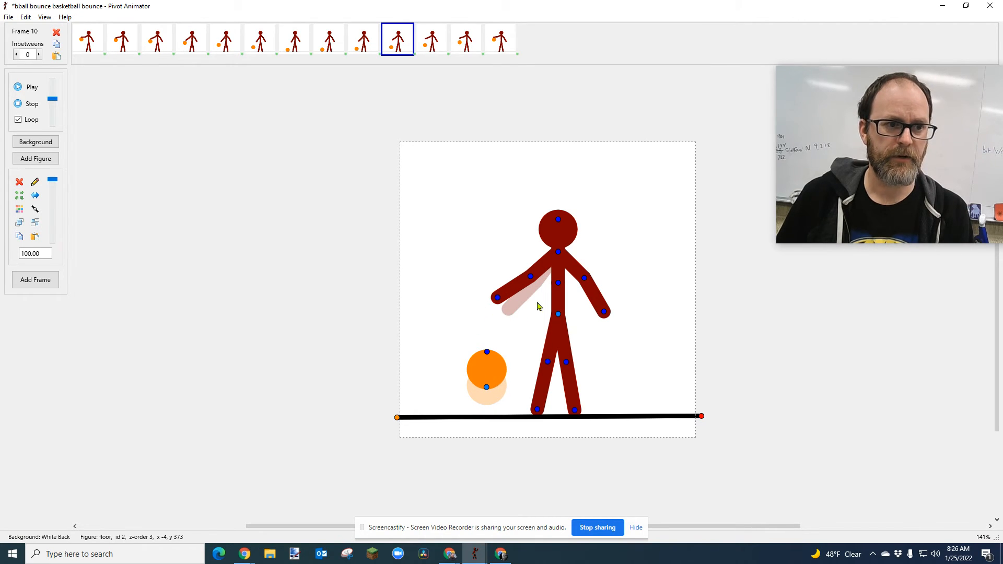
pyautogui.press('Right')
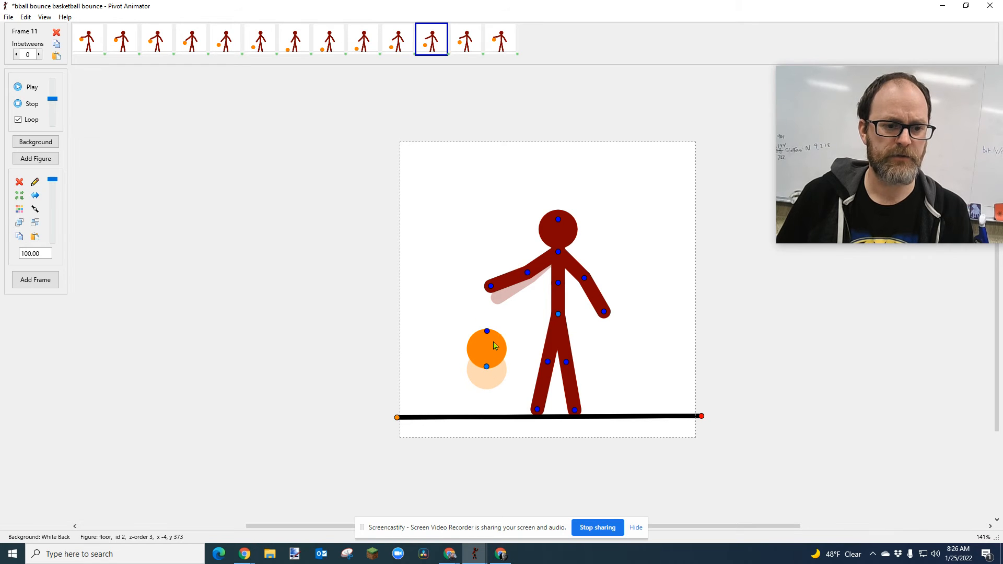
pyautogui.press('Right')
pyautogui.press('Right')
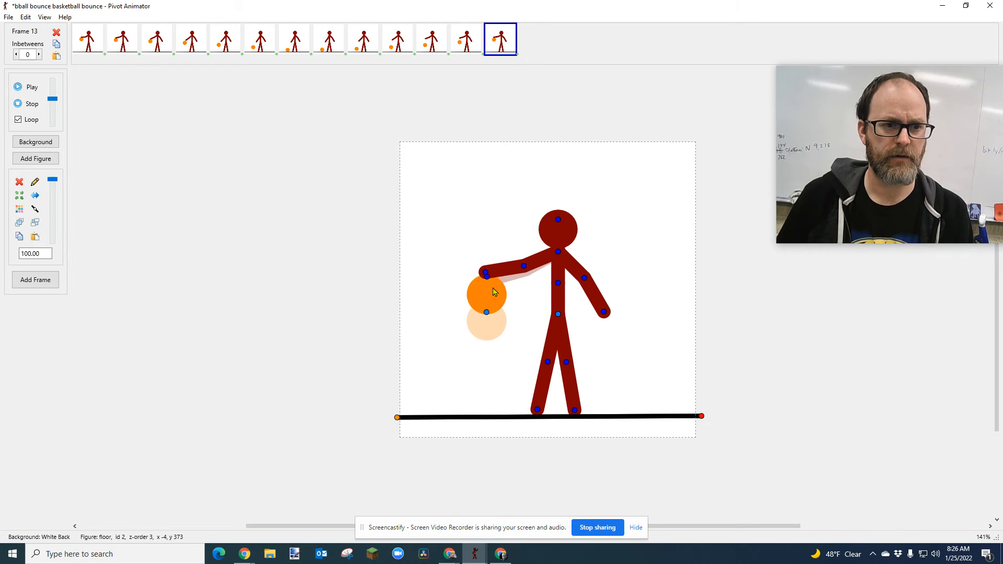
# Duplicate frame 10, where the ball rises from the floor, to add one more frame to the rebound.
pyautogui.press('Left')
pyautogui.press('Left')
pyautogui.press('Left')
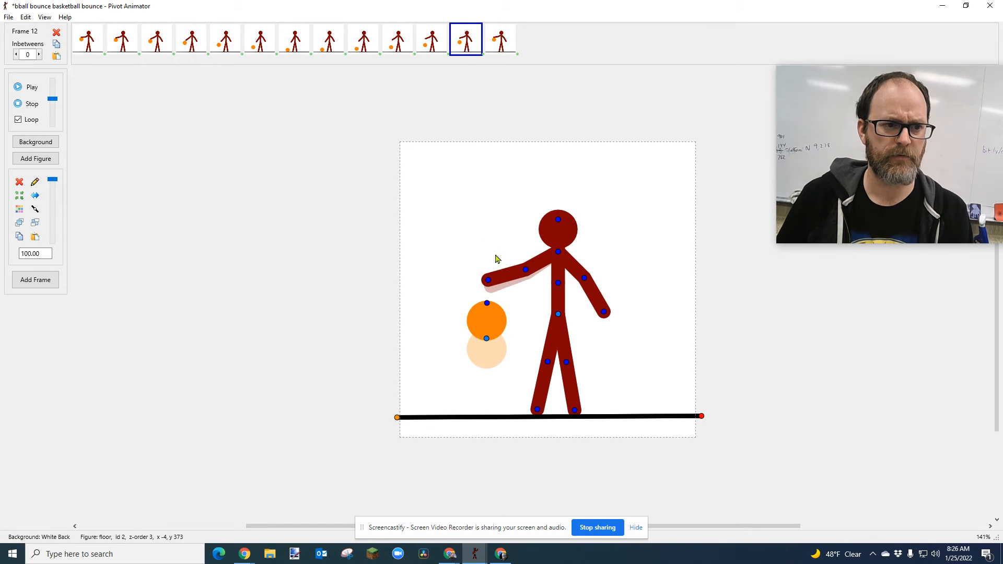
pyautogui.click(360, 50)
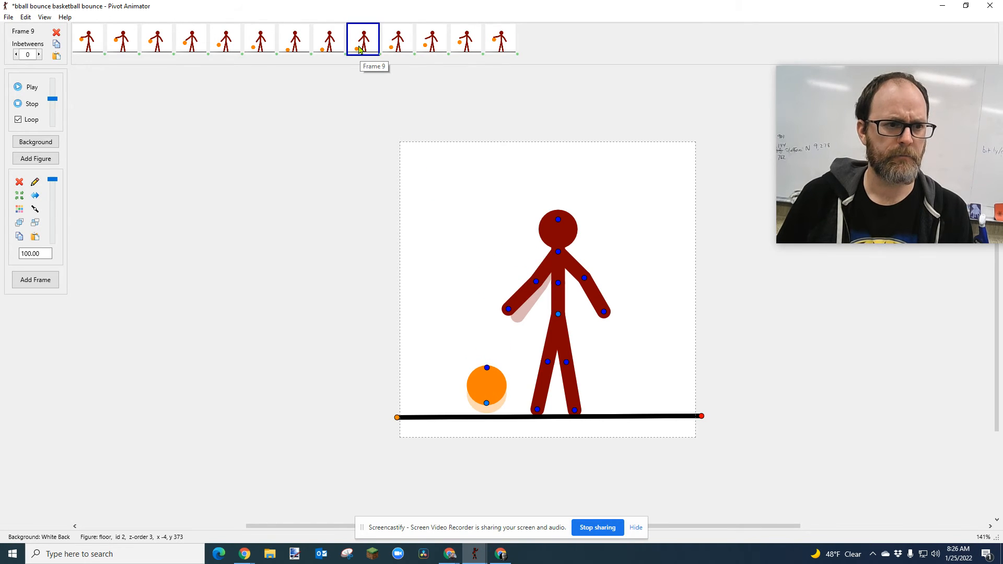
pyautogui.click(390, 48)
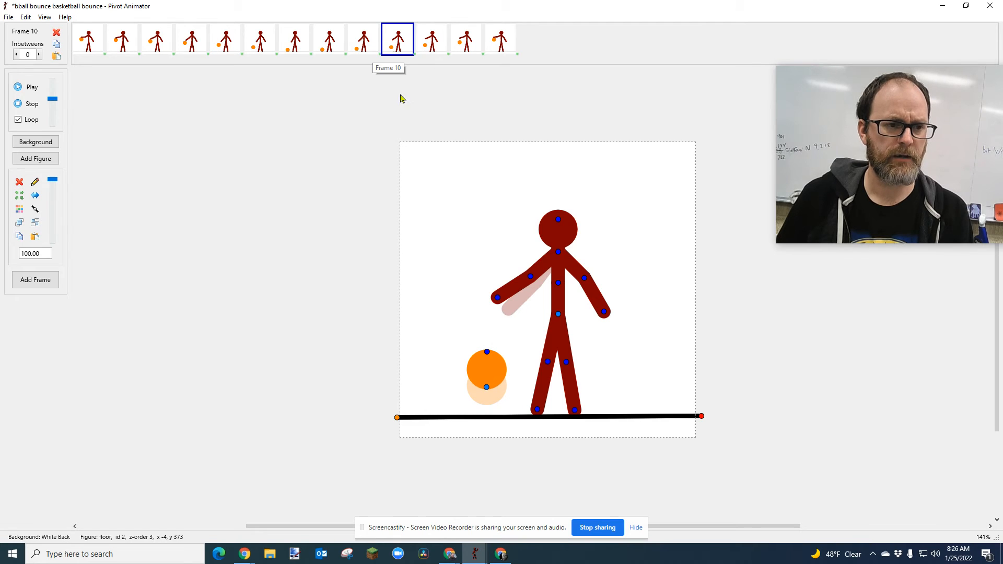
pyautogui.moveTo(486, 388); pyautogui.dragTo(487, 393)
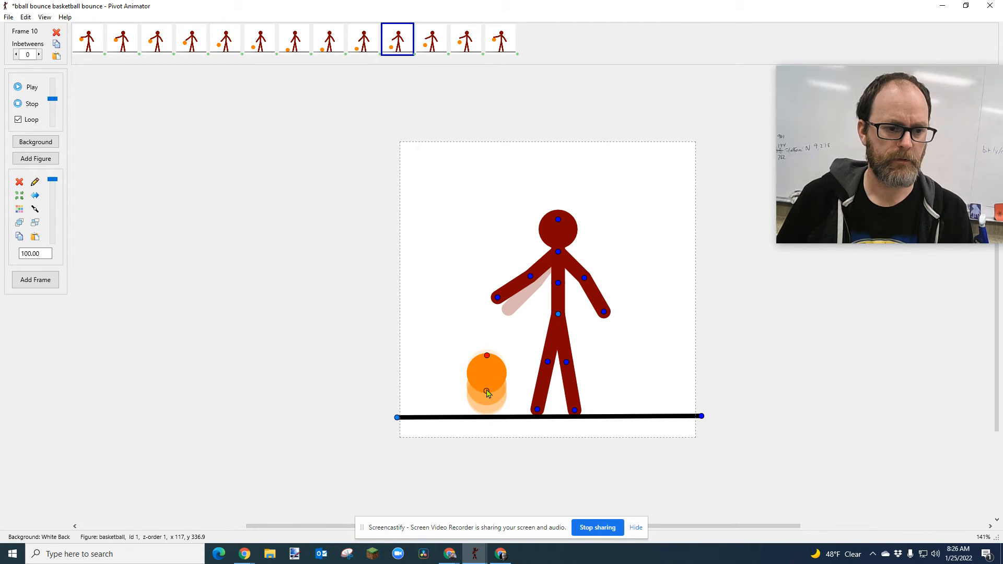
pyautogui.rightClick(402, 41)
pyautogui.click(416, 47)
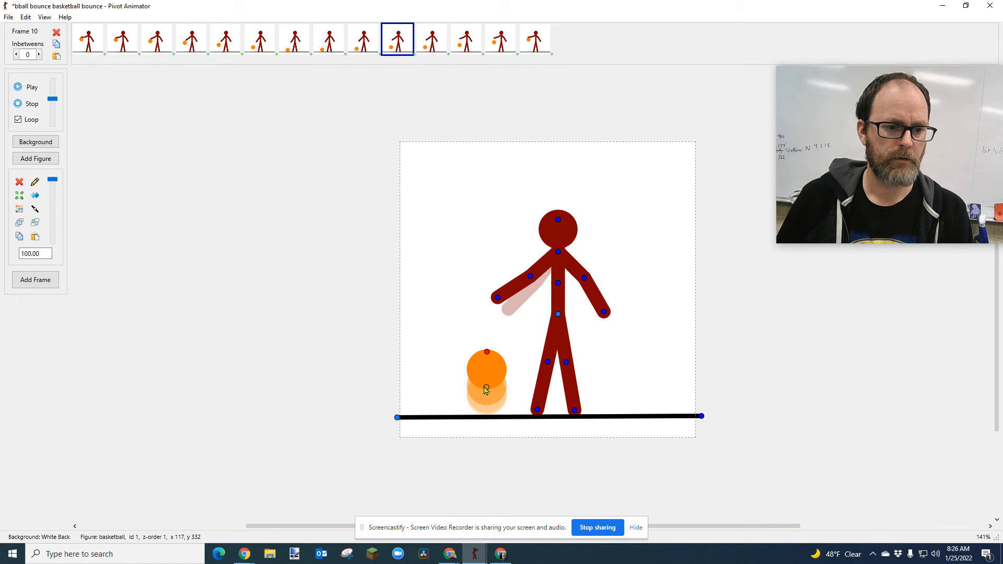
# Compare the ball's position in frames 9 and 10, and play the animation through before stopping it.
pyautogui.click(370, 47)
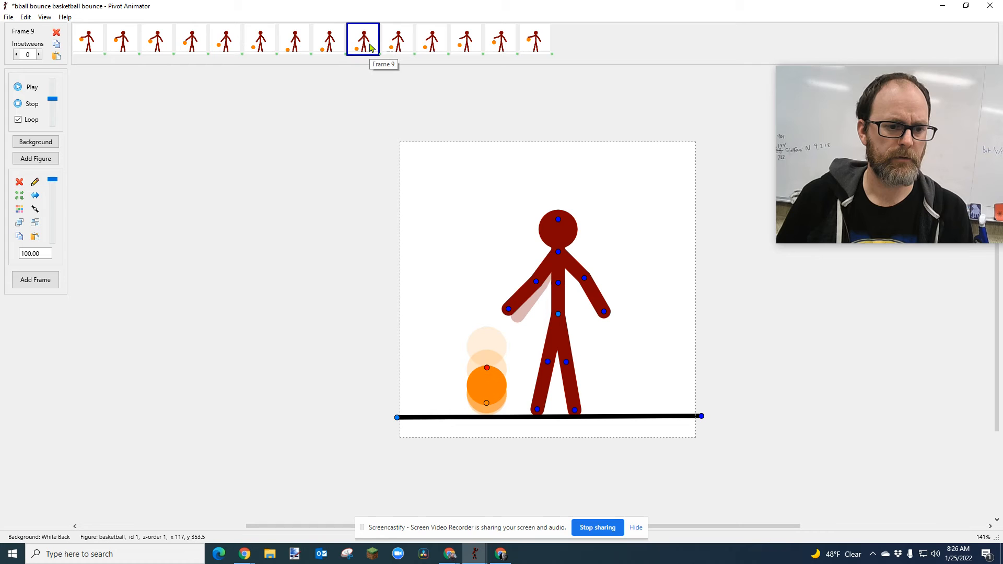
pyautogui.press('Right')
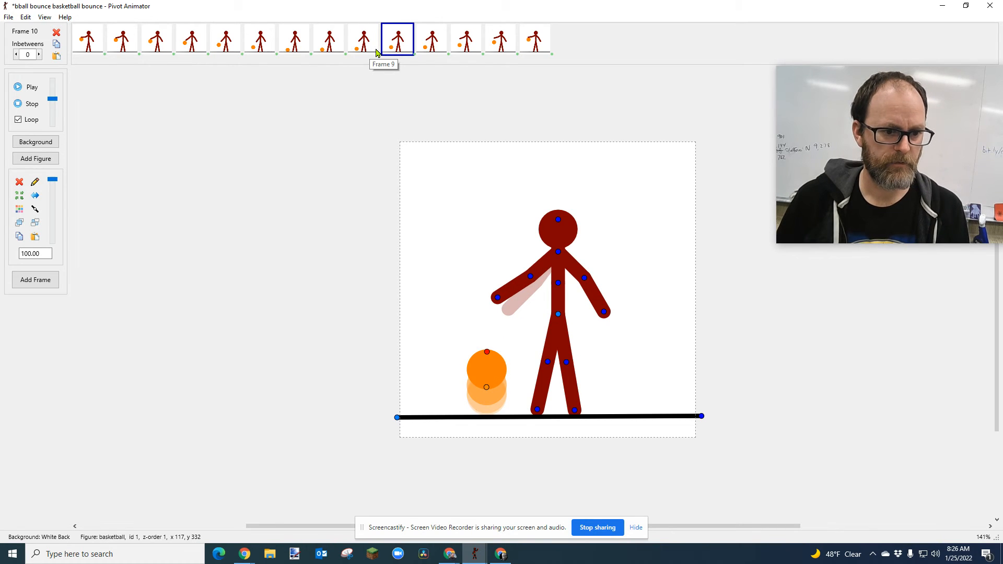
pyautogui.click(31, 87)
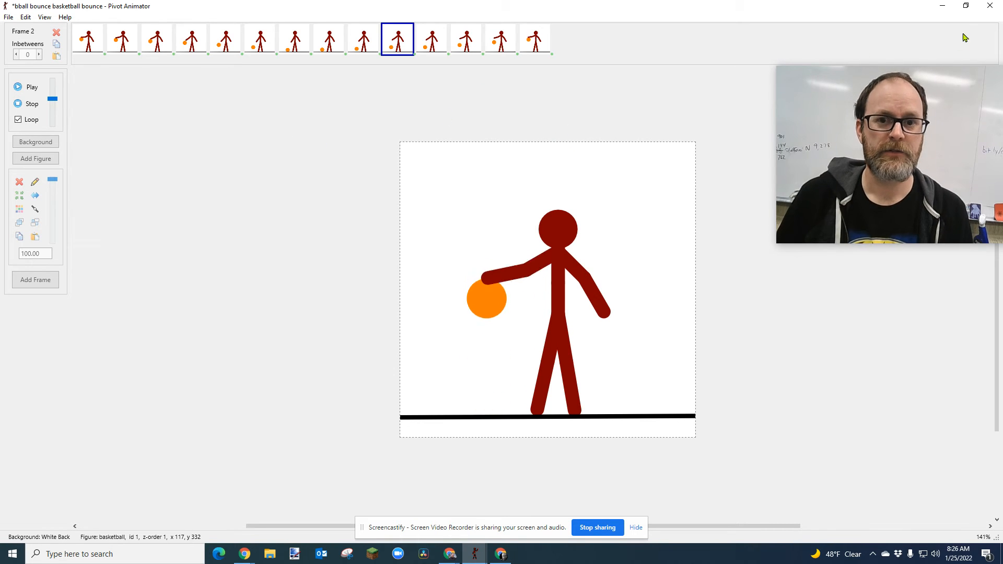
pyautogui.click(24, 103)
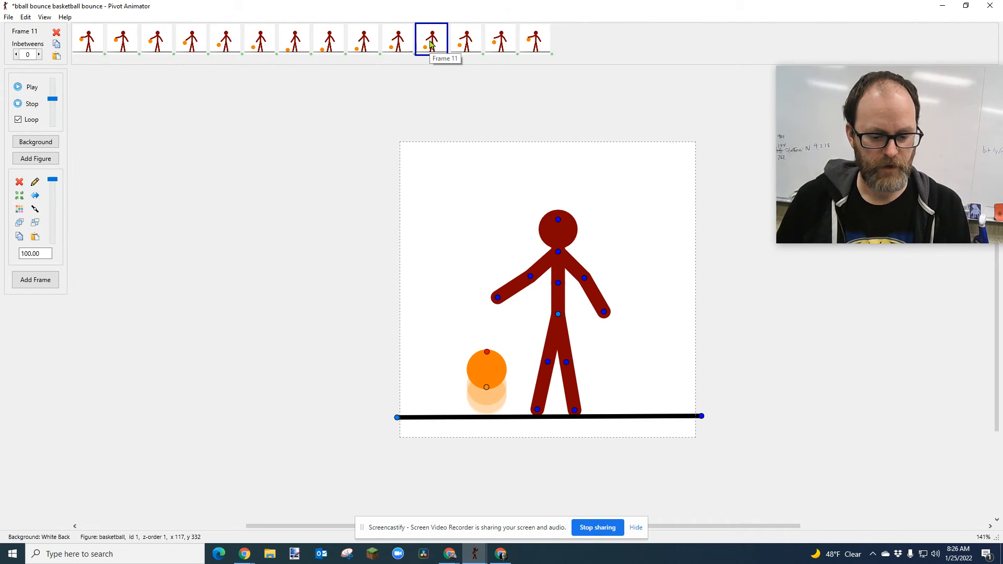
# Step through frames 11 to 14, examining the ball's spacing as it rises to the hand.
pyautogui.press('Right')
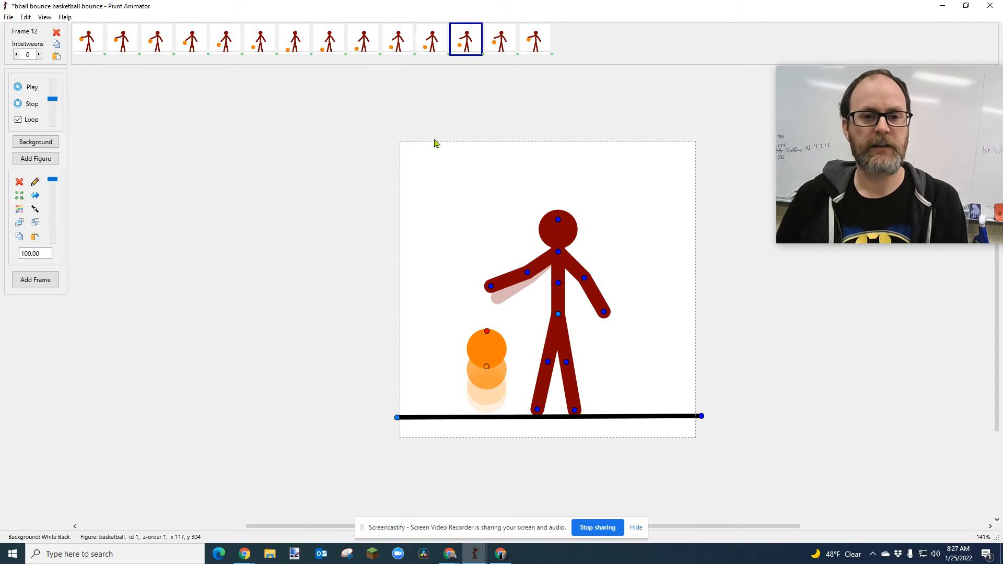
pyautogui.press('Right')
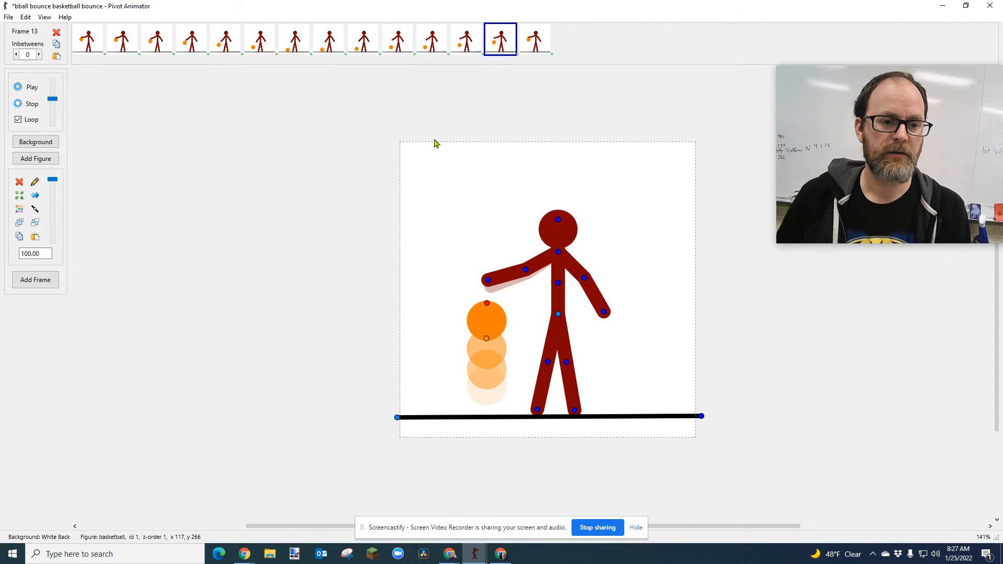
pyautogui.press('Right')
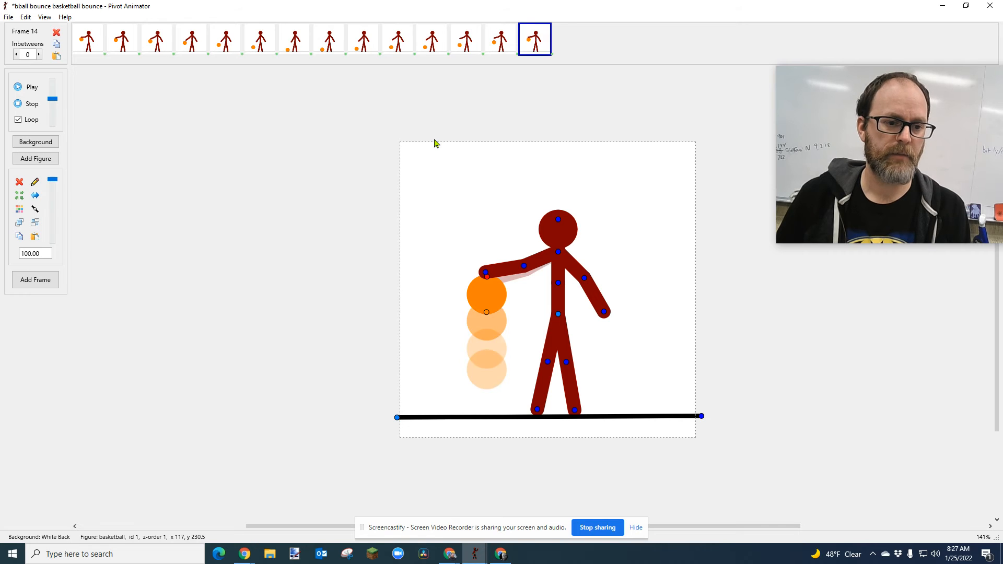
# Step backwards from frame 14 to frame 2, examining the ball's bounce and the arm's motion in reverse.
pyautogui.press('Left')
pyautogui.press('Left')
pyautogui.press('Left')
pyautogui.press('Left')
pyautogui.press('Left')
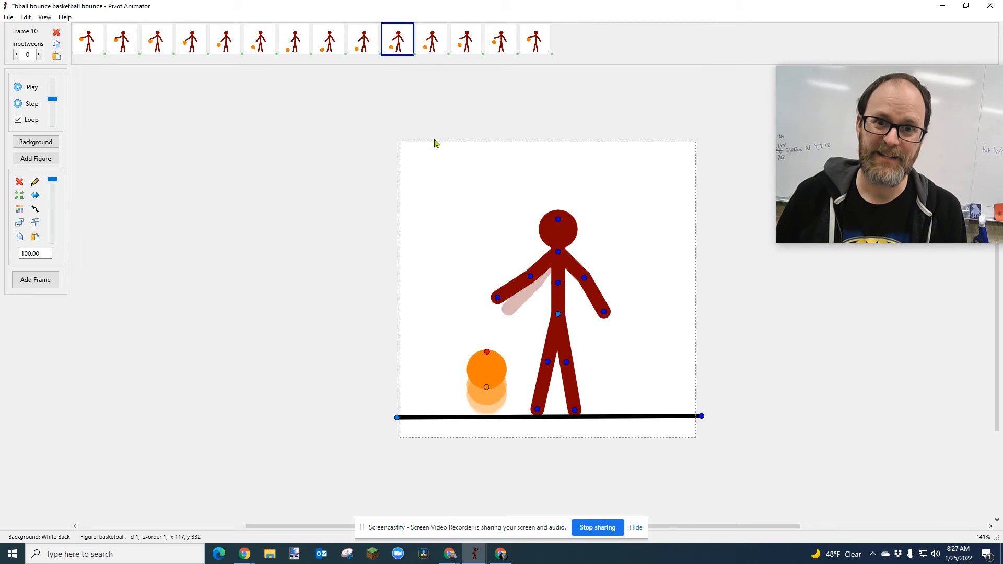
pyautogui.press('Left')
pyautogui.press('Left')
pyautogui.press('Left')
pyautogui.press('Left')
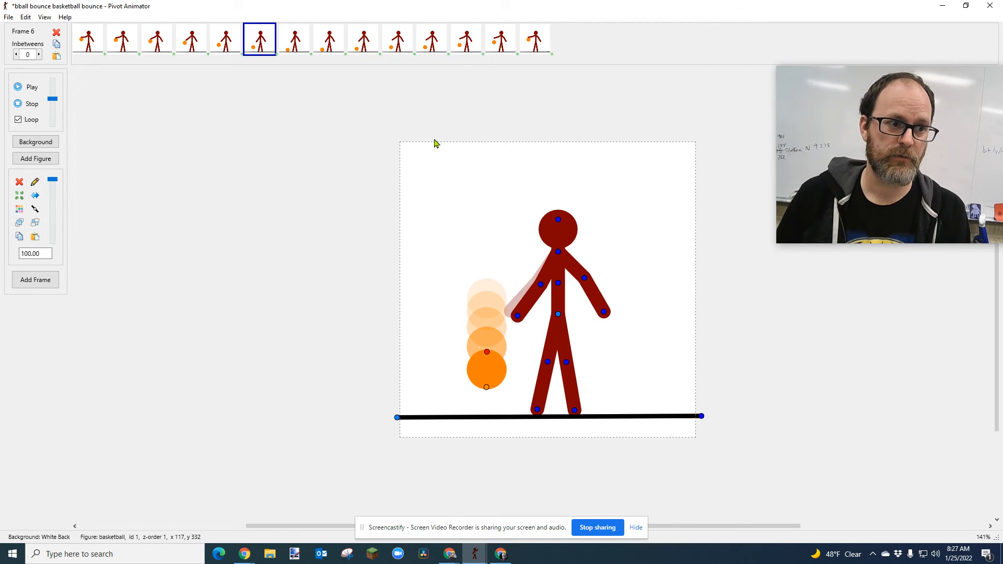
pyautogui.press('Left')
pyautogui.press('Left')
pyautogui.press('Left')
pyautogui.press('Left')
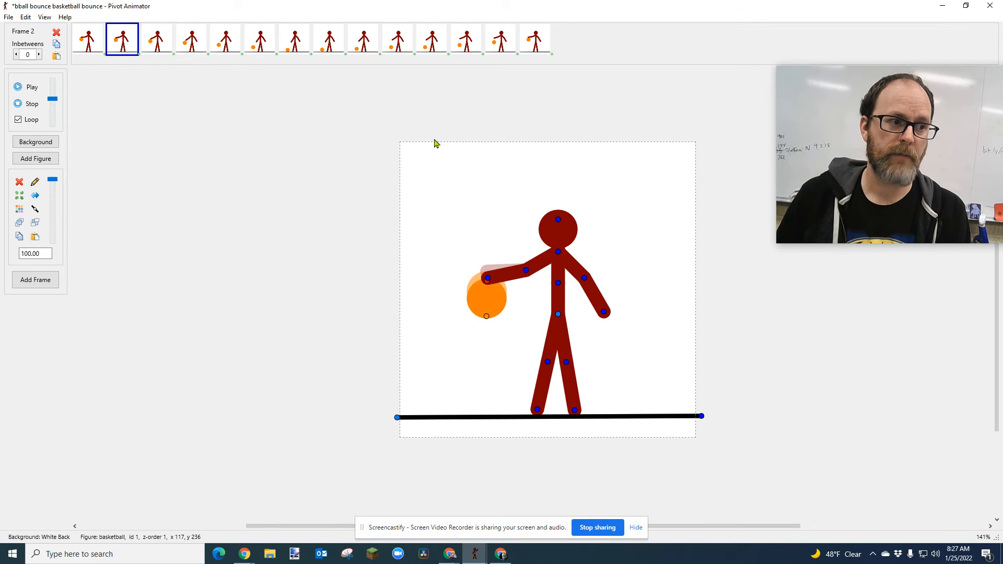
# Step forward from frame 2 to frame 14, examining the ball's spacing over the whole bounce.
pyautogui.press('Right')
pyautogui.press('Right')
pyautogui.press('Right')
pyautogui.press('Right')
pyautogui.press('Right')
pyautogui.press('Right')
pyautogui.press('Right')
pyautogui.press('Right')
pyautogui.press('Right')
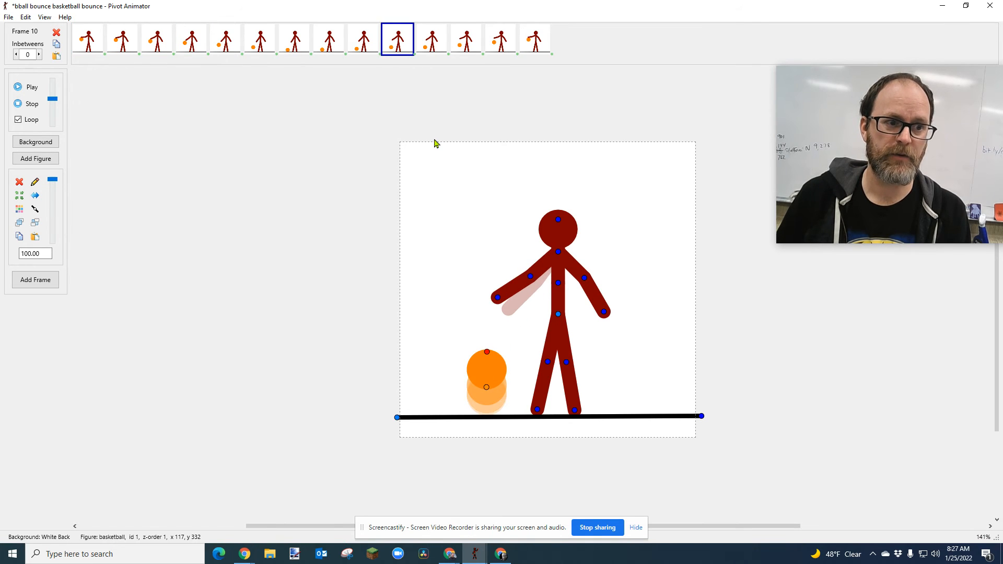
pyautogui.press('Right')
pyautogui.press('Right')
pyautogui.press('Right')
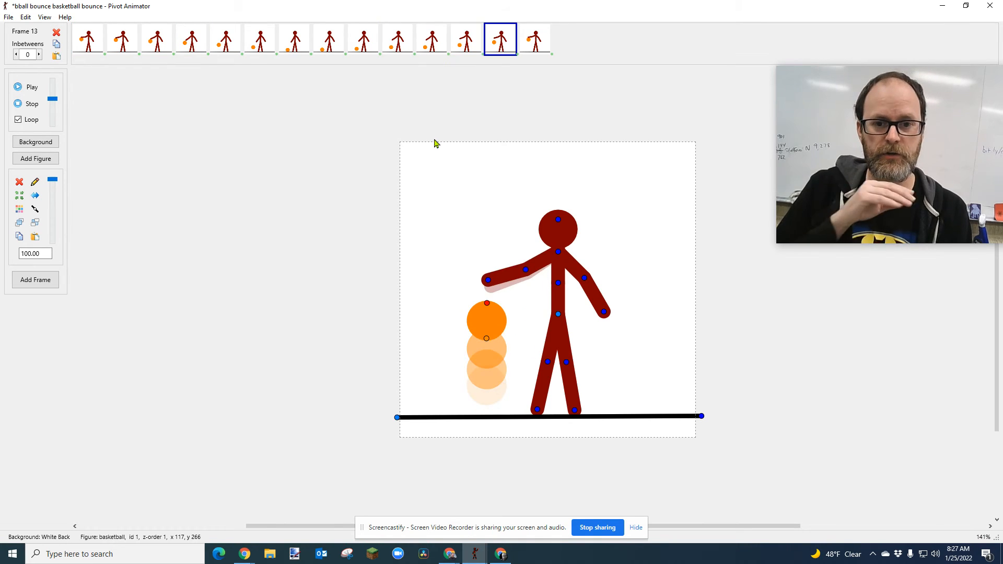
pyautogui.press('Right')
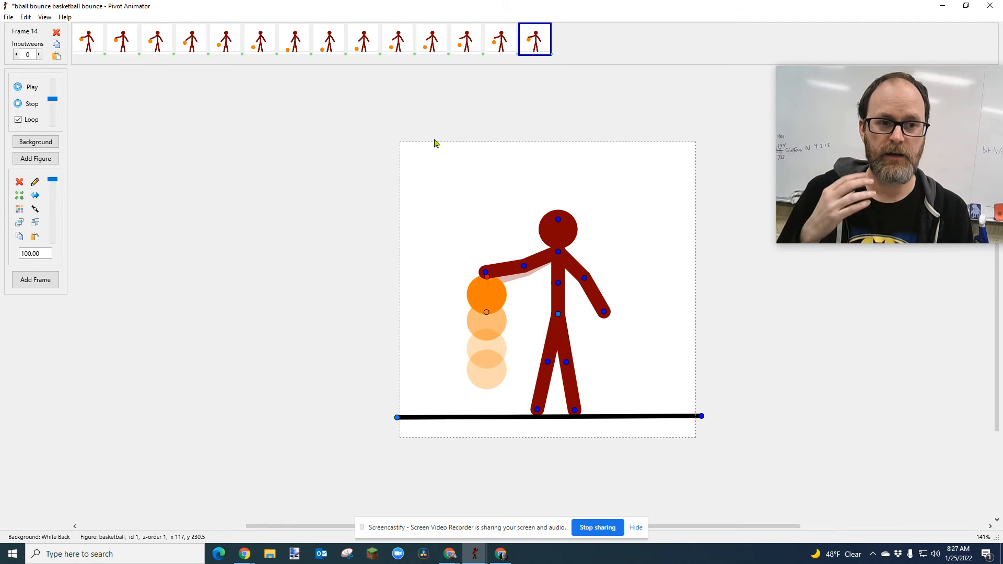
# Recheck the ball meeting the hand in frames 12 to 14, ending on the current working frame.
pyautogui.press('Left')
pyautogui.press('Left')
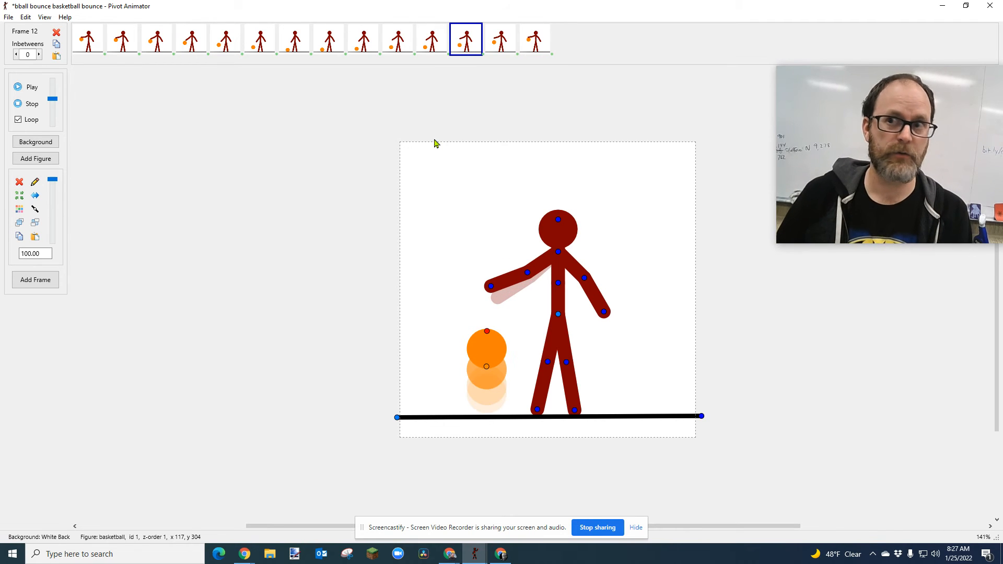
pyautogui.press('Right')
pyautogui.press('Right')
pyautogui.press('Right')
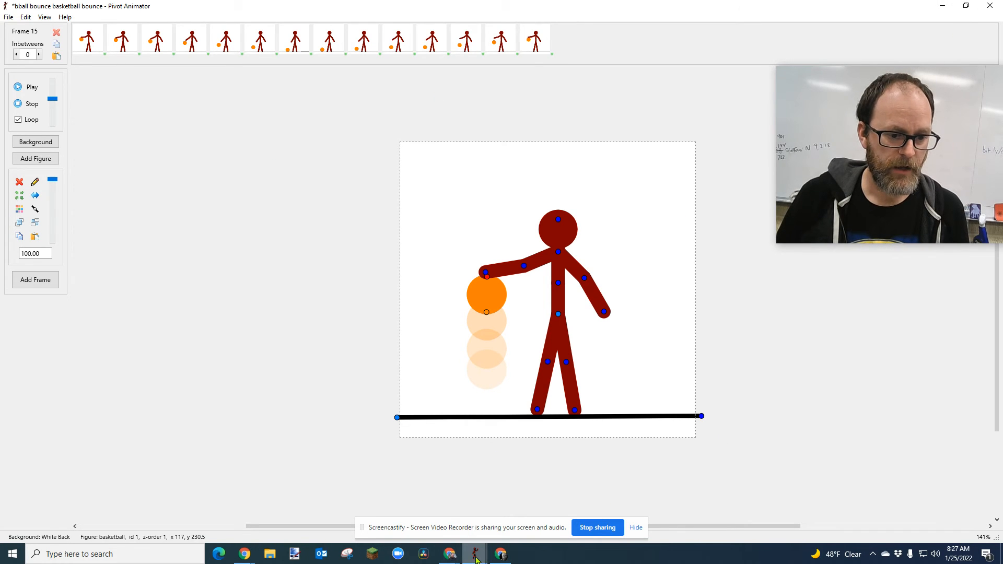
# Switch to the maximized "bball shot + bounce and stuff" animation window and stop its playback.
pyautogui.moveTo(477, 559)
pyautogui.click(380, 507)
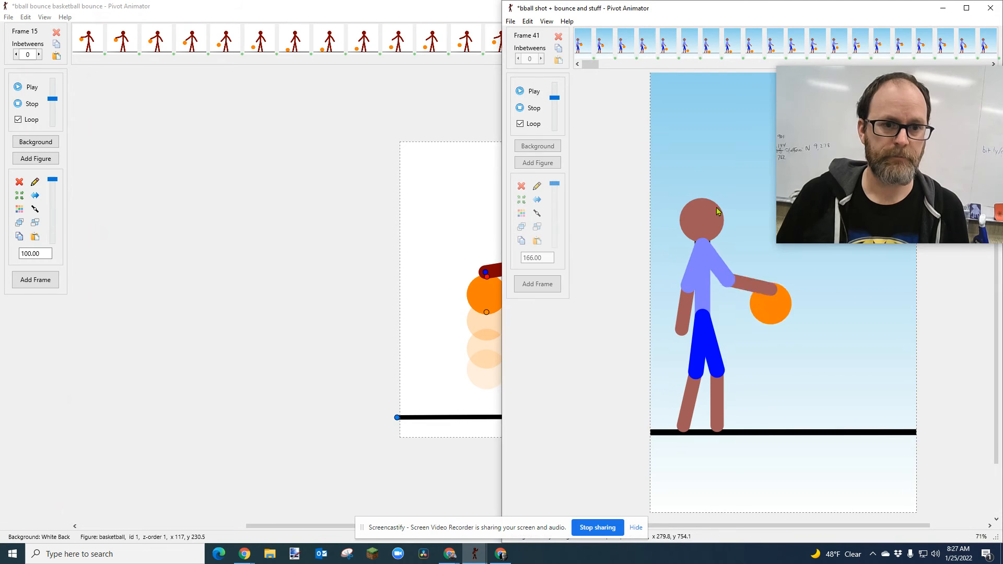
pyautogui.click(966, 9)
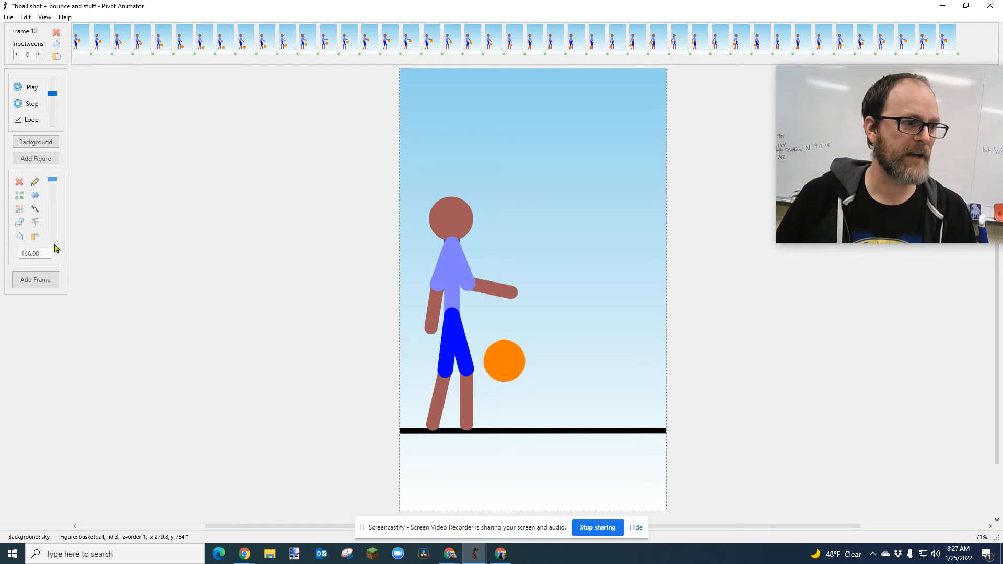
pyautogui.click(31, 104)
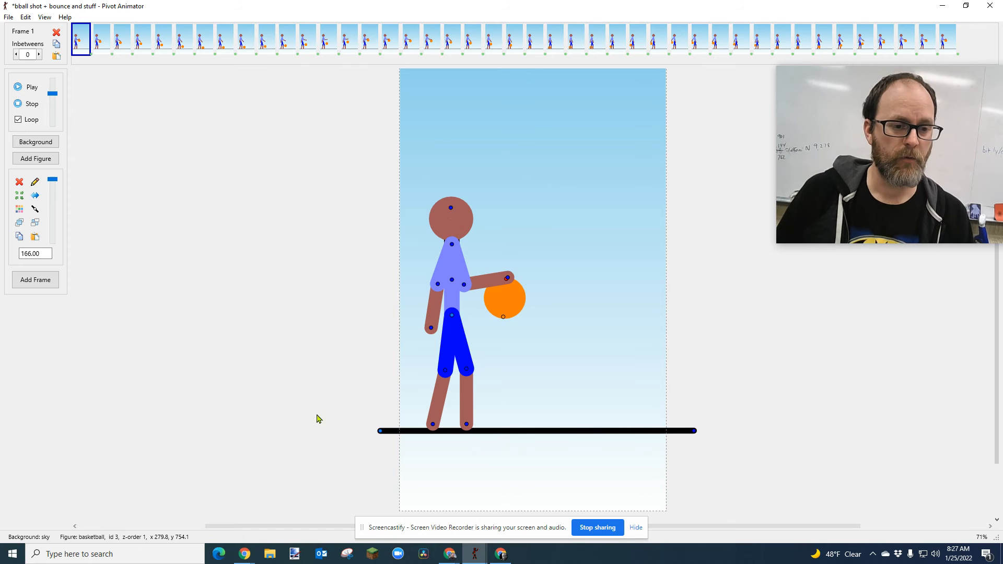
# Step through frames 1 to 7 of the example, examining how the hand pushes the ball down to the floor.
pyautogui.press('Right')
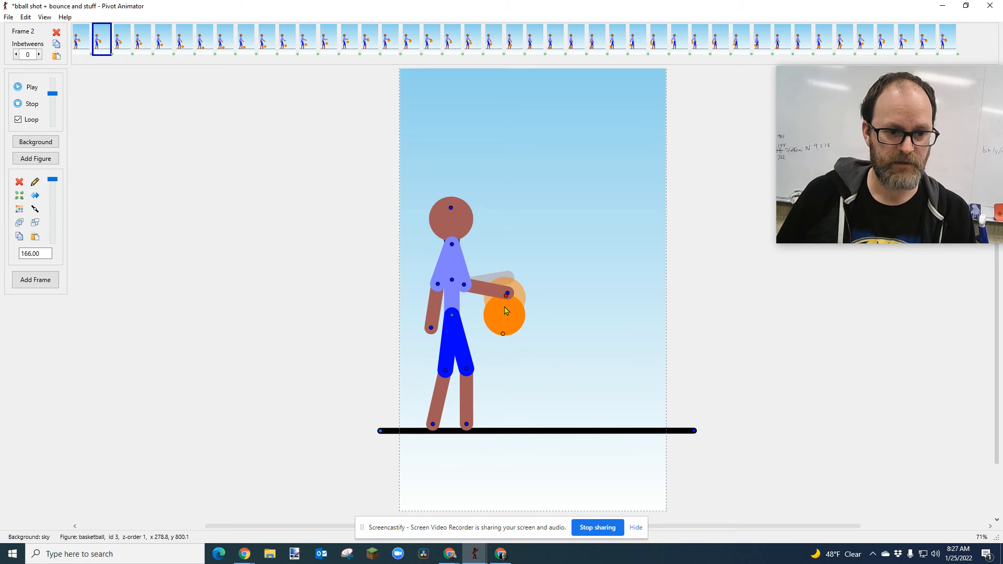
pyautogui.press('Right')
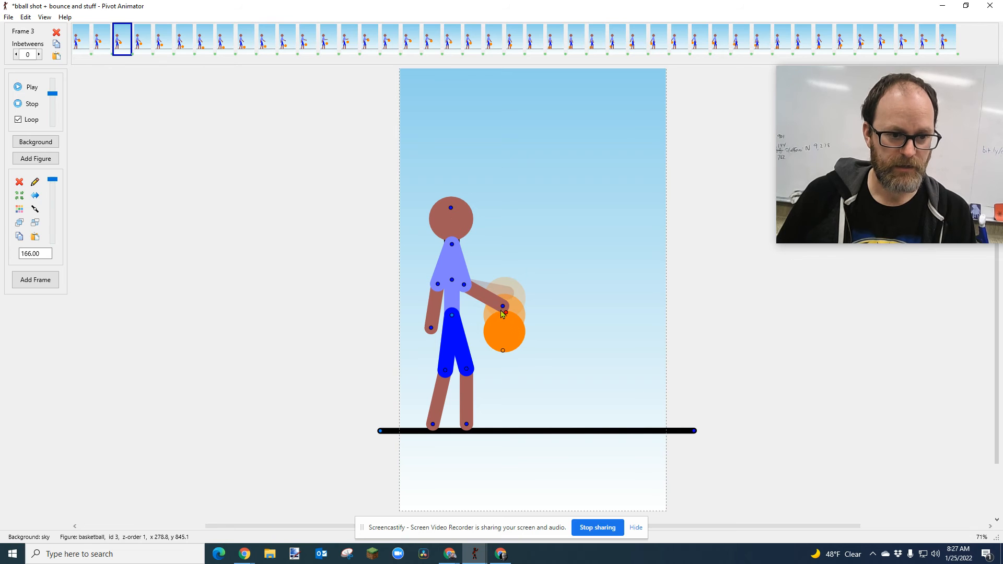
pyautogui.press('Right')
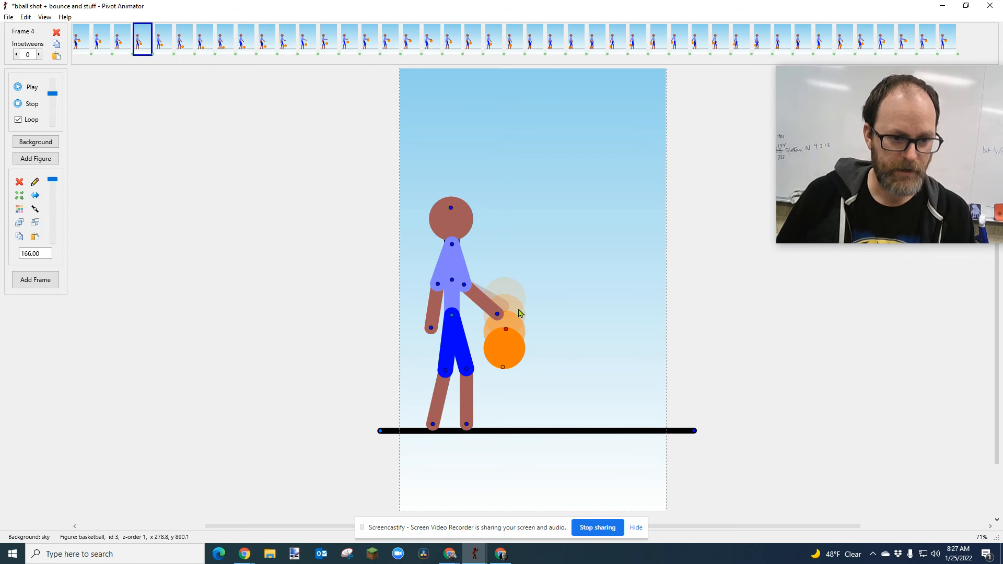
pyautogui.press('Right')
pyautogui.press('Right')
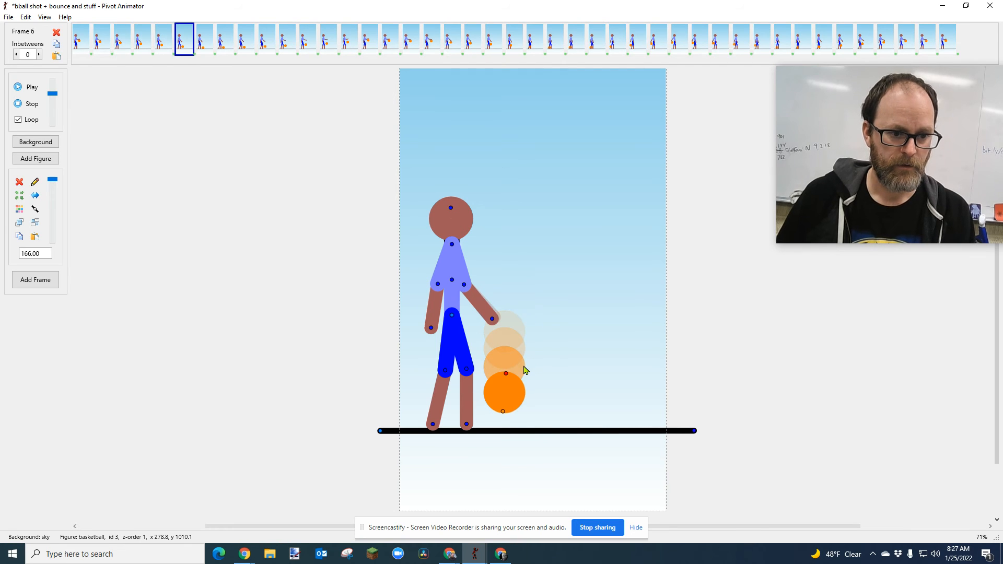
pyautogui.press('Right')
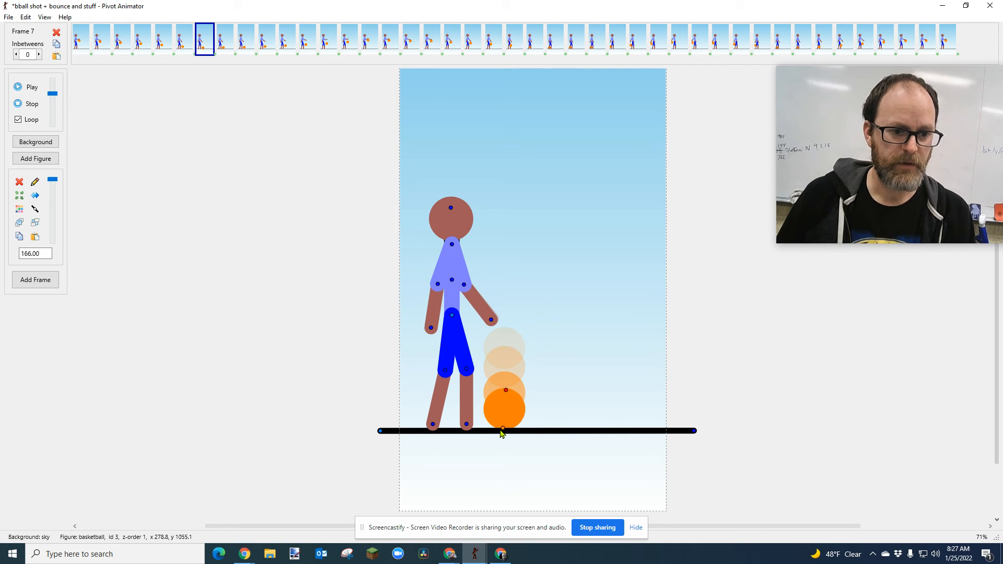
# Step through frames 8 to 16, examining the ball's spacing on the rebound and how the hand meets it.
pyautogui.press('Right')
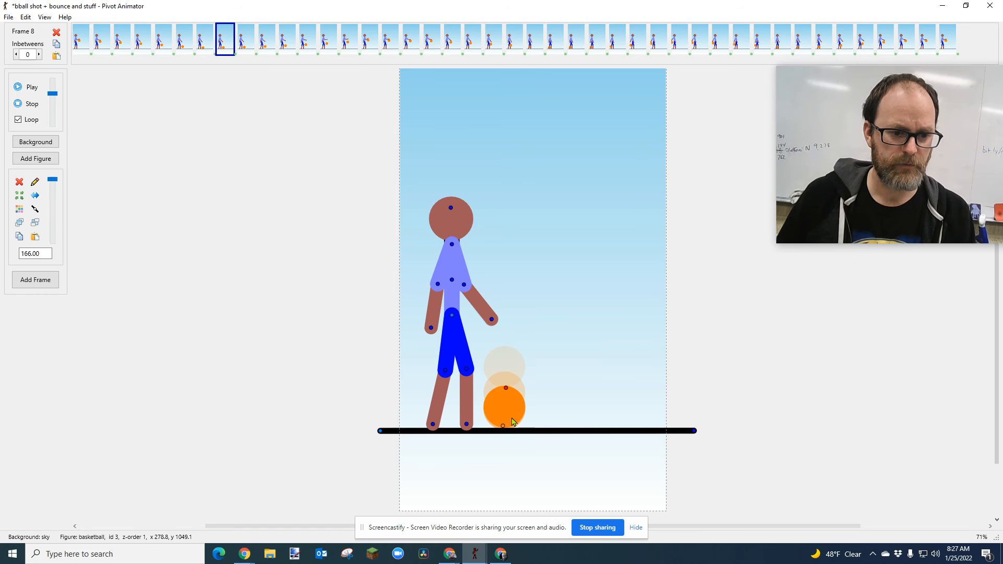
pyautogui.press('Right')
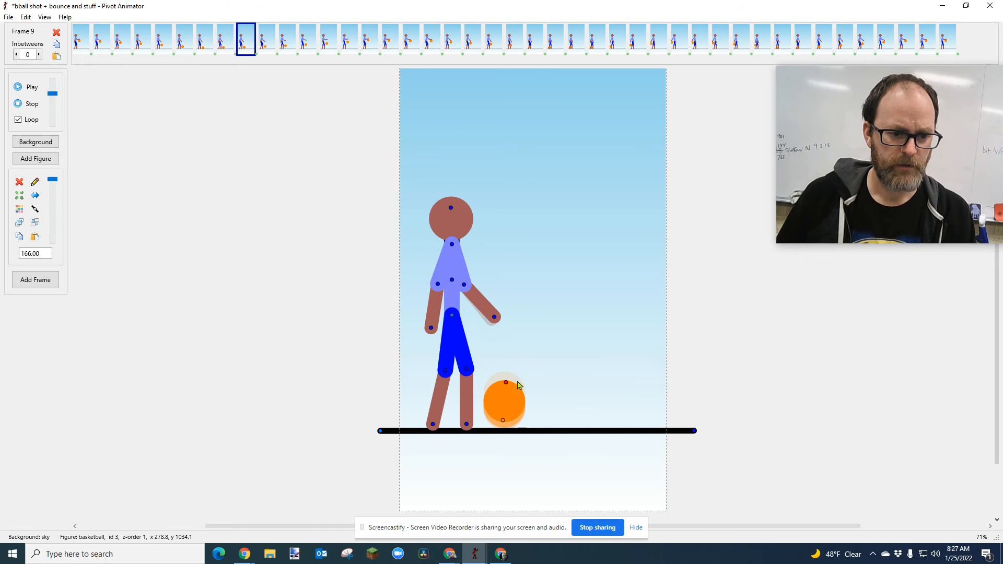
pyautogui.press('Right')
pyautogui.press('Right')
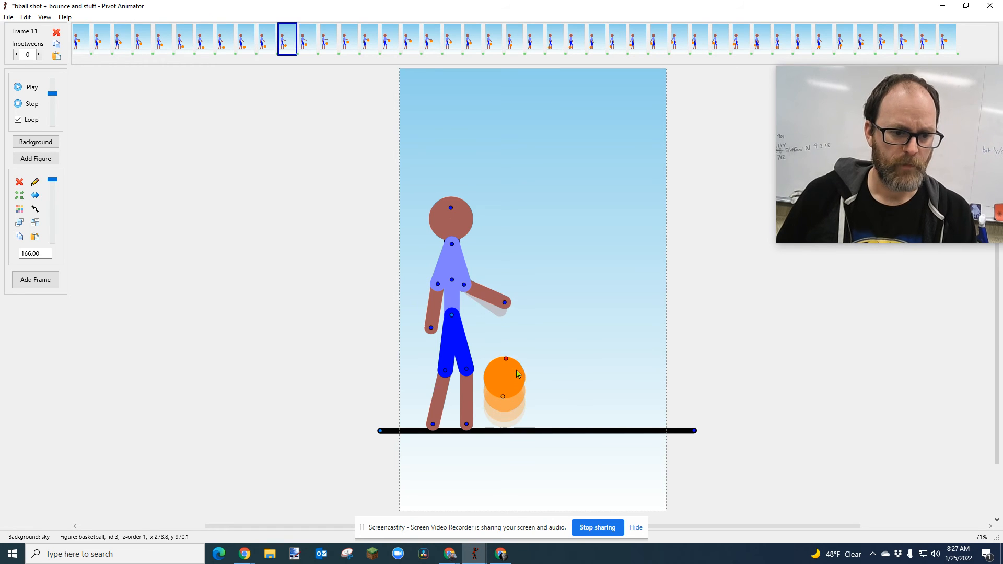
pyautogui.press('Right')
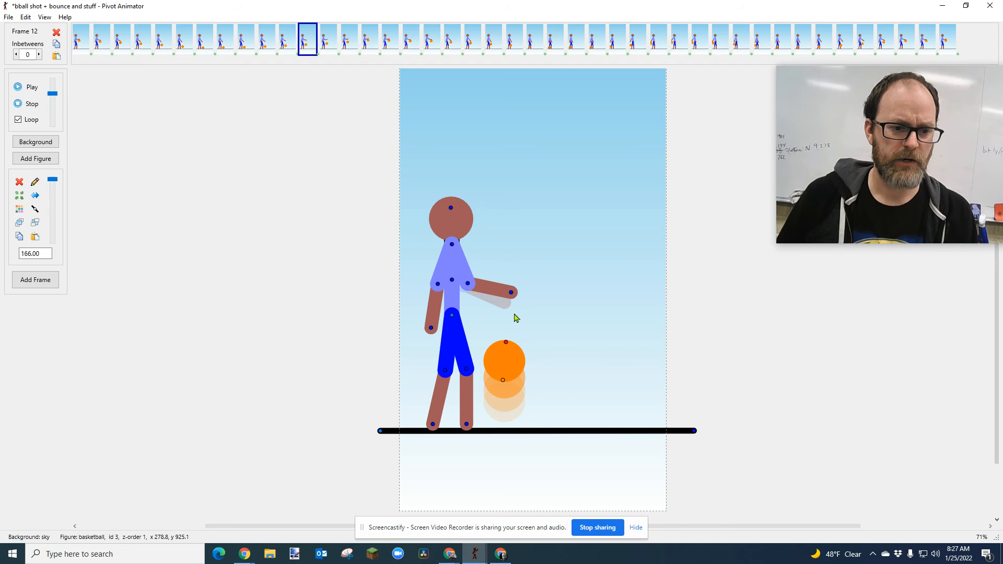
pyautogui.press('Right')
pyautogui.press('Right')
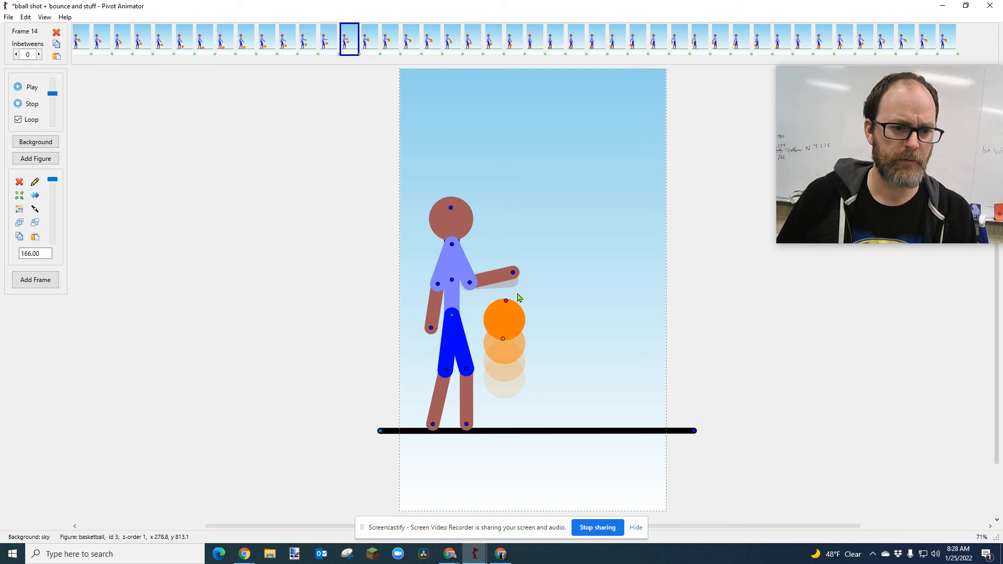
pyautogui.press('Right')
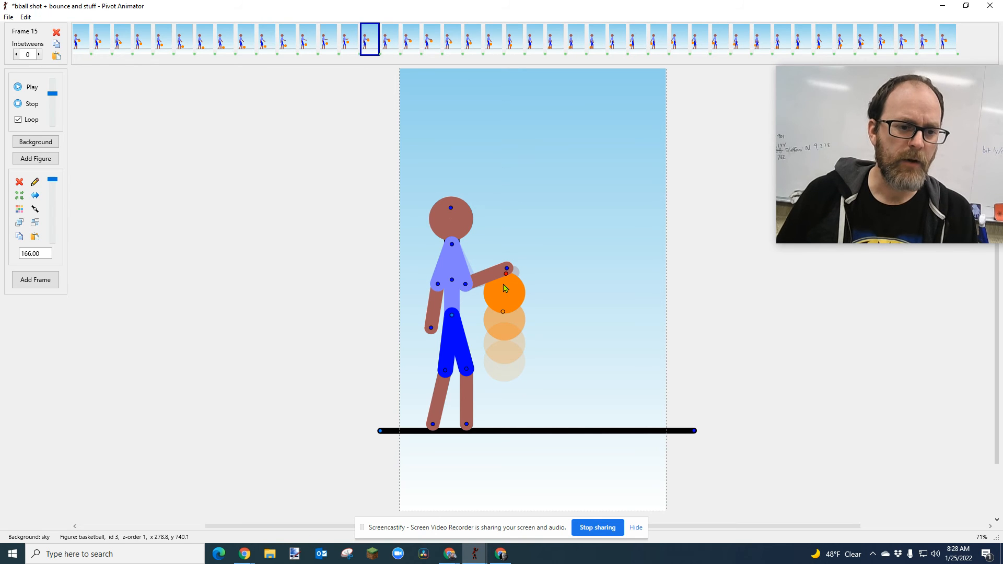
pyautogui.press('Right')
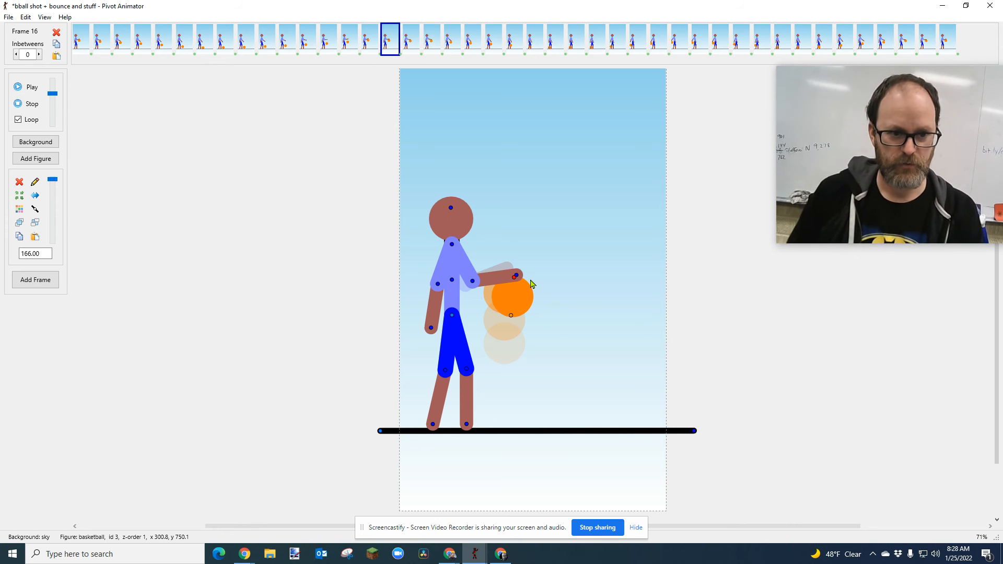
# Step through frames 17 to 23, examining how the hand pushes the ball diagonally across the body and behind the legs.
pyautogui.press('Right')
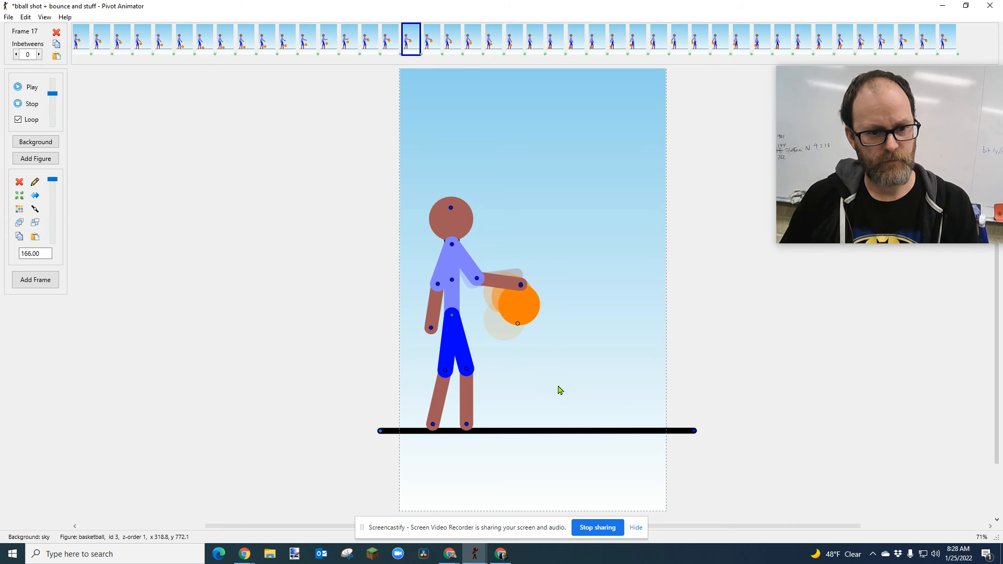
pyautogui.press('Right')
pyautogui.press('Right')
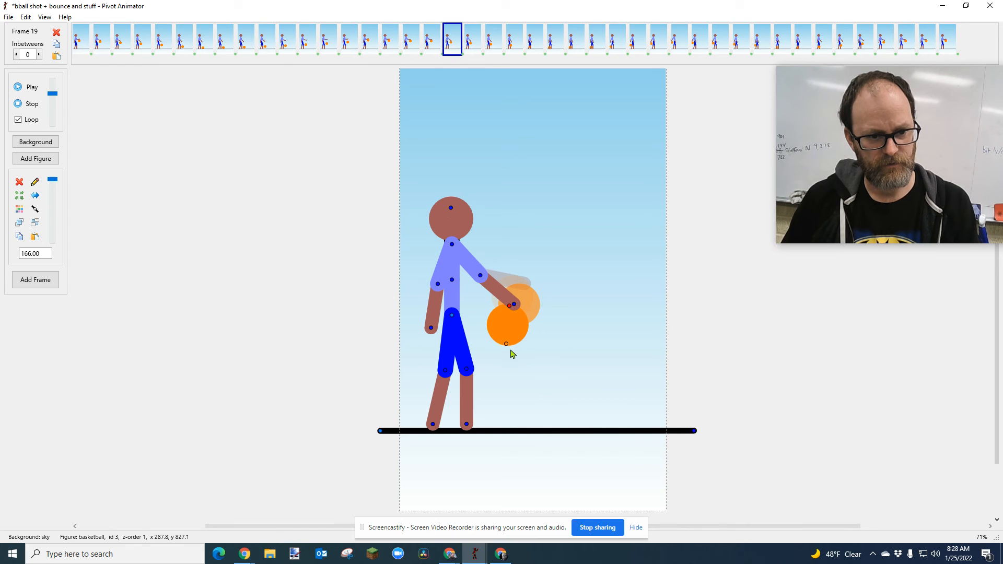
pyautogui.press('Right')
pyautogui.press('Right')
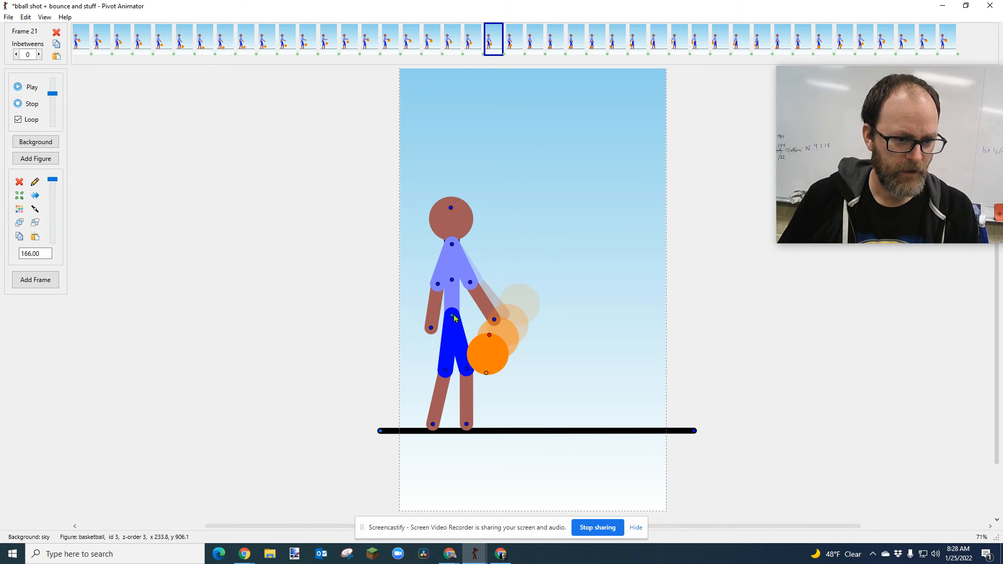
pyautogui.press('Right')
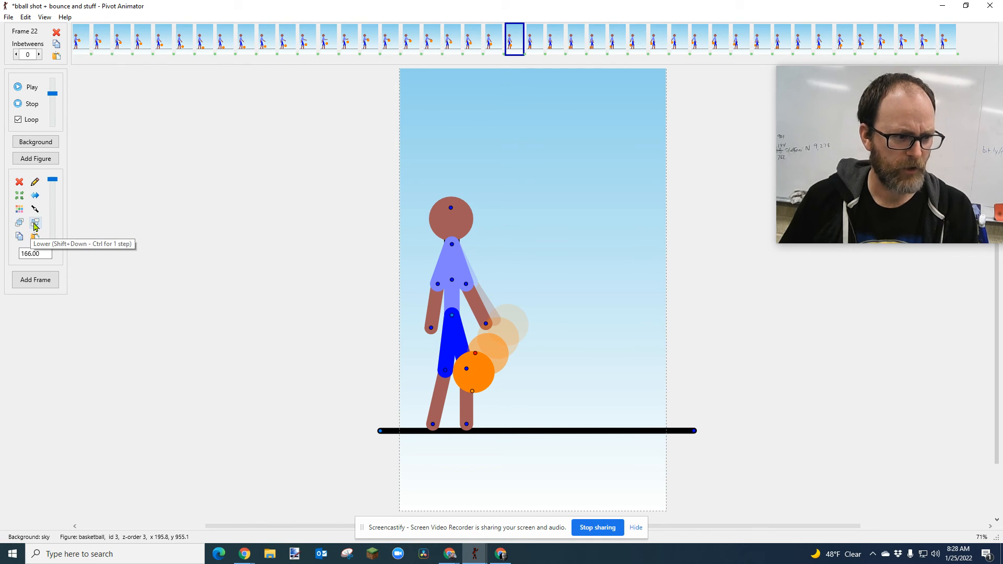
pyautogui.press('Right')
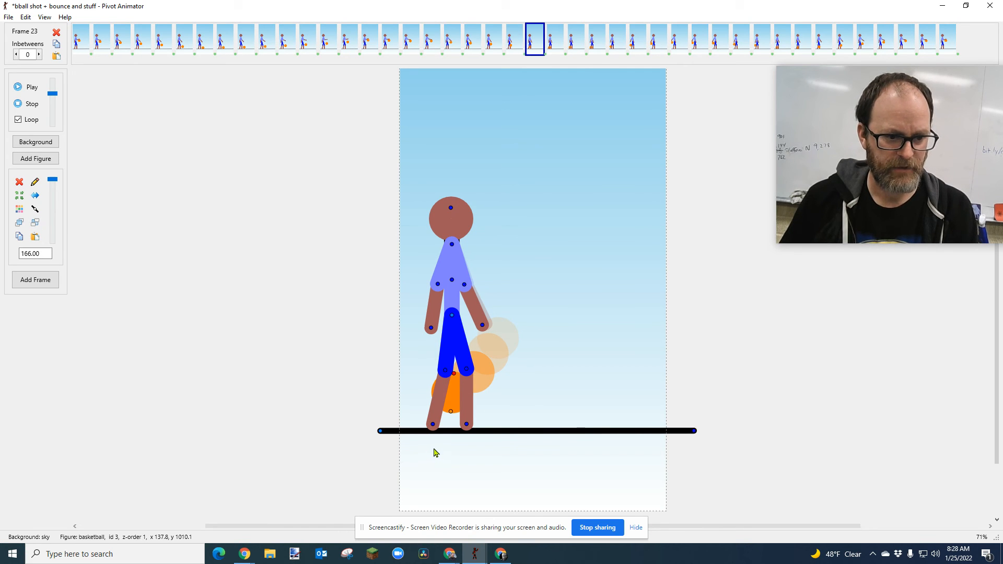
# Step through frames 24 to 30, examining the ball's floor contact and how the other hand meets its rebound.
pyautogui.press('Right')
pyautogui.press('Right')
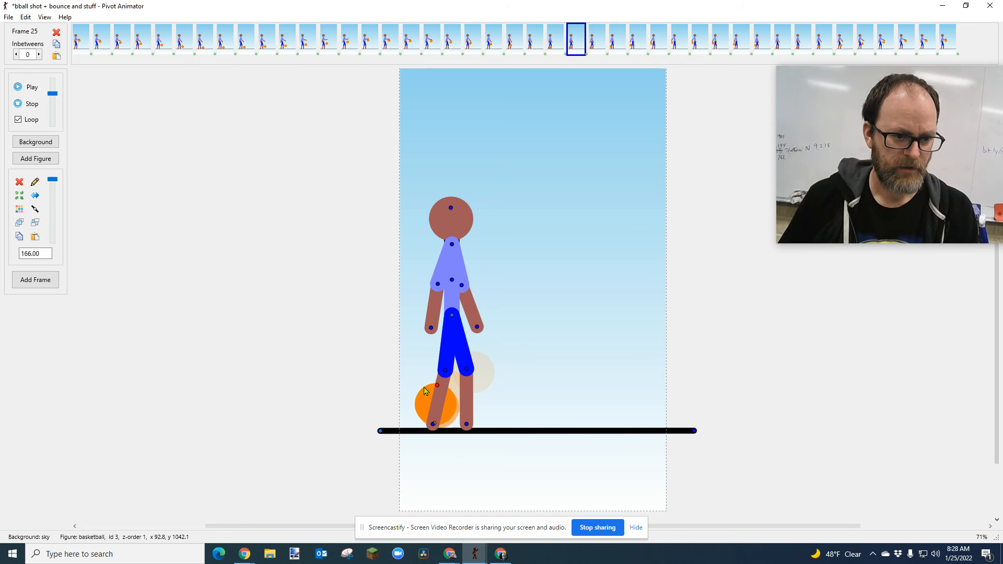
pyautogui.press('Right')
pyautogui.press('Right')
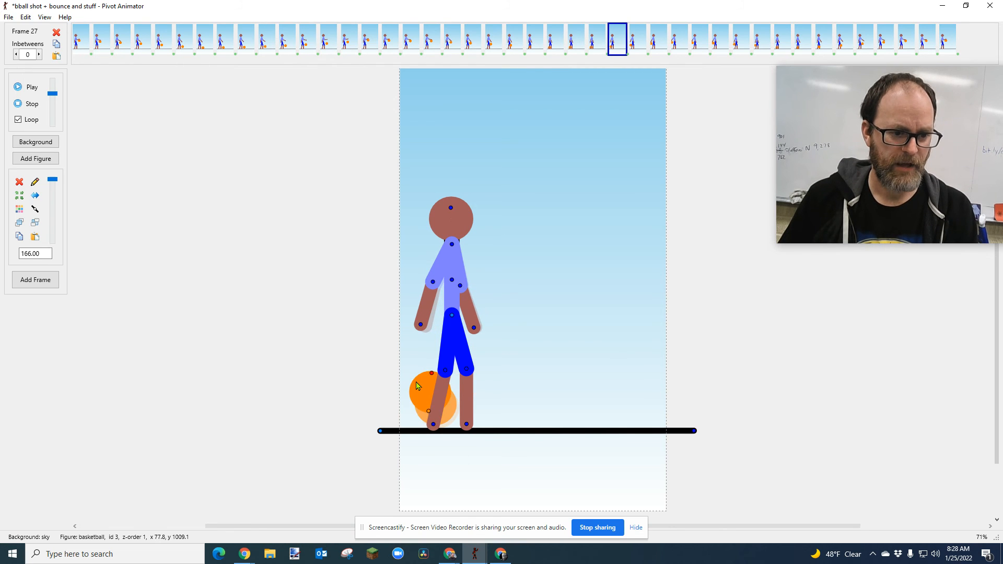
pyautogui.press('Right')
pyautogui.press('Right')
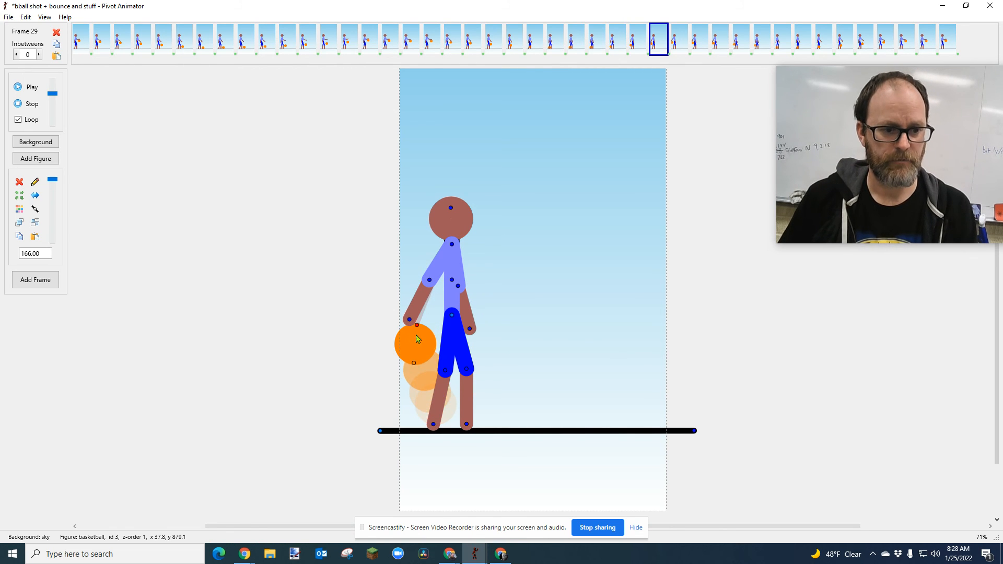
pyautogui.press('Right')
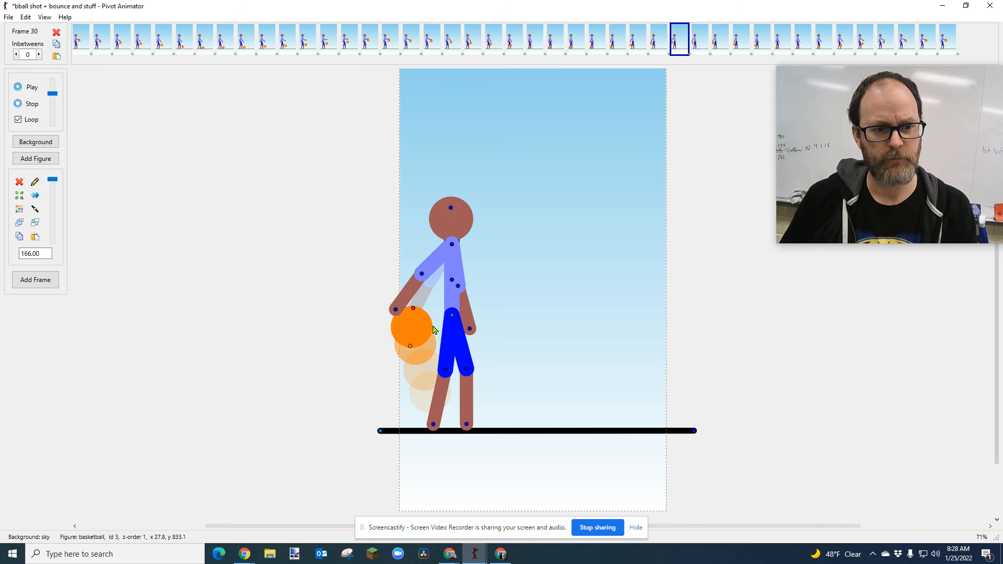
# Go back to frame 24 and replay up to frame 29, rechecking how the arm moves while the ball rebounds.
pyautogui.press('Left')
pyautogui.press('Left')
pyautogui.press('Left')
pyautogui.press('Left')
pyautogui.press('Left')
pyautogui.press('Left')
pyautogui.press('Right')
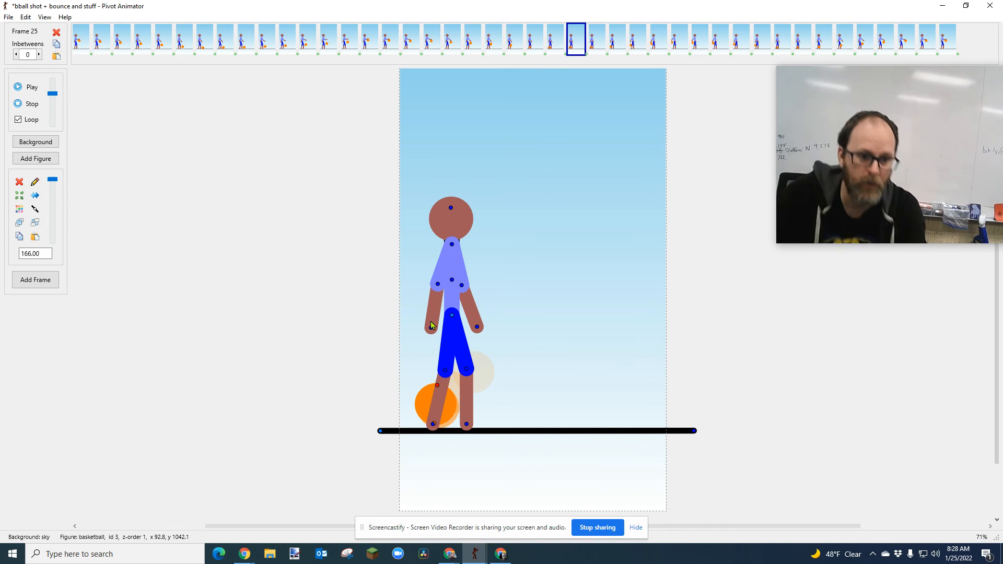
pyautogui.press('Right')
pyautogui.press('Right')
pyautogui.press('Right')
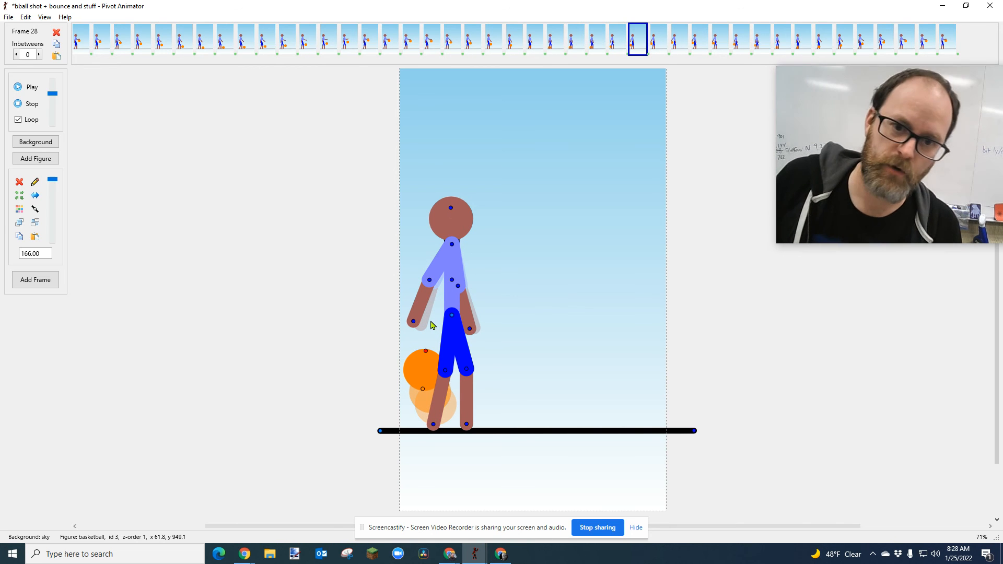
pyautogui.press('Right')
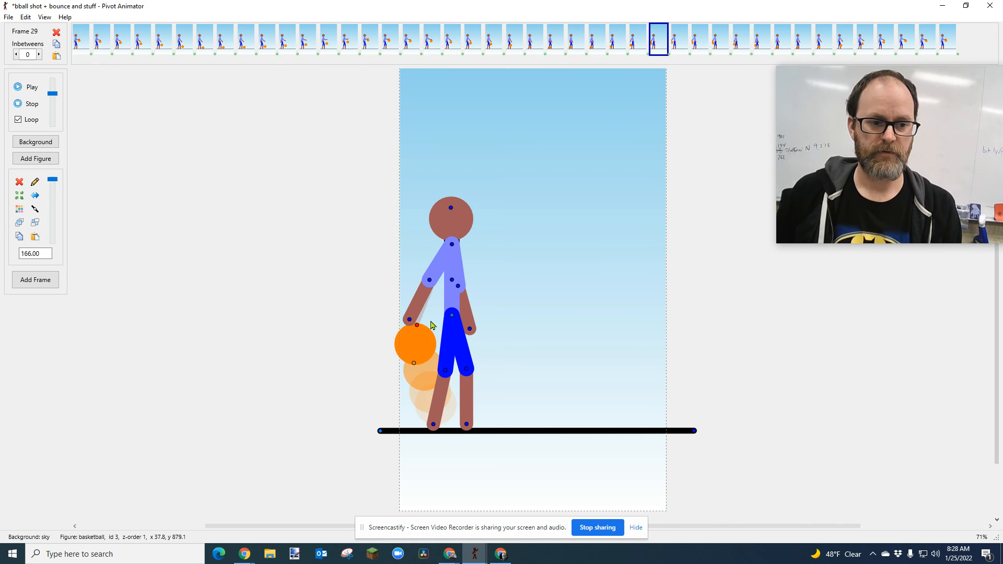
# Step through frames 30 to 37, examining how the ball is pushed back down and bounces across in front of the legs.
pyautogui.press('Right')
pyautogui.press('Right')
pyautogui.press('Right')
pyautogui.press('Right')
pyautogui.press('Right')
pyautogui.press('Right')
pyautogui.press('Right')
pyautogui.press('Right')
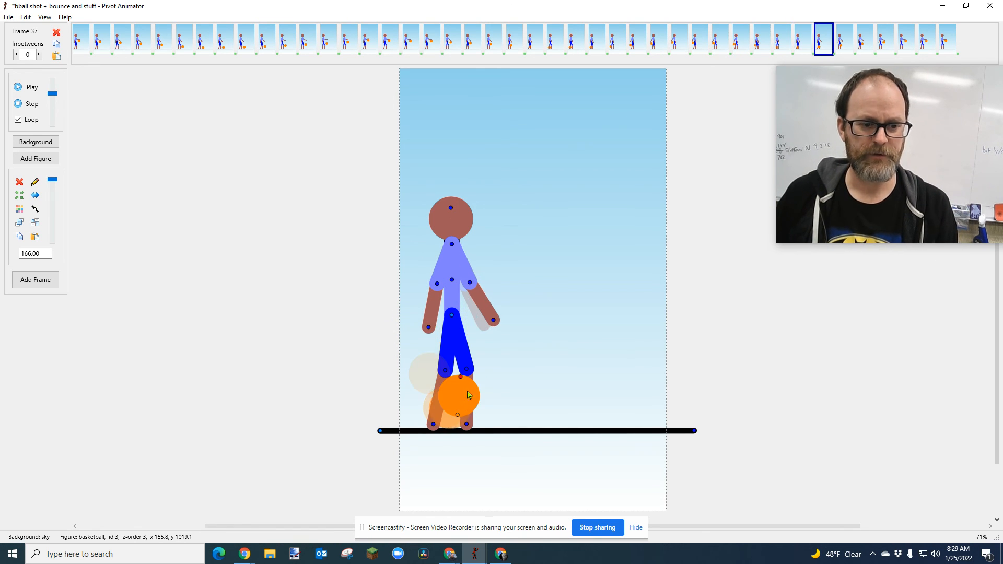
# Step through frames 38 to 43 and on to the working frame, examining how the ball returns to the starting hand.
pyautogui.press('Right')
pyautogui.press('Right')
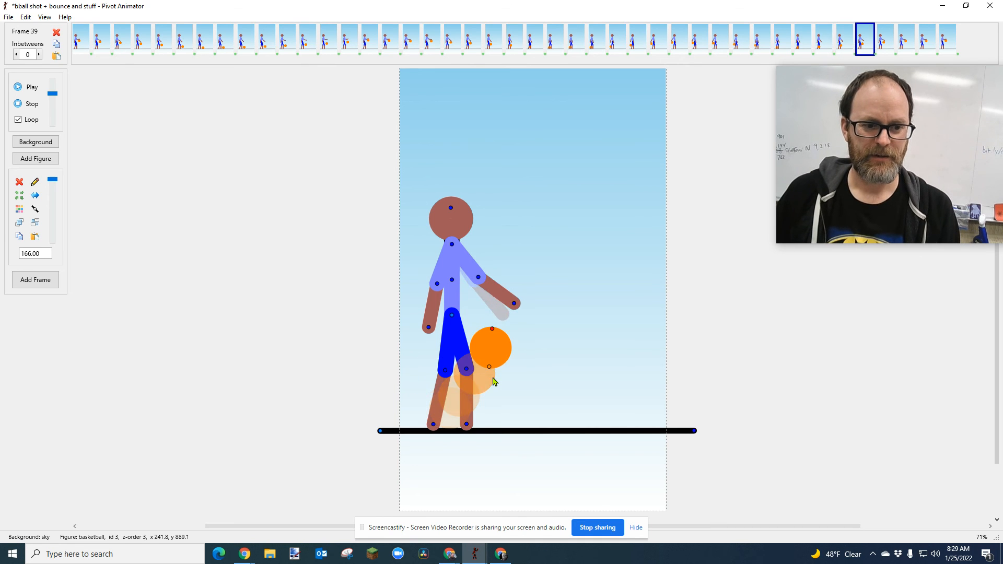
pyautogui.press('Right')
pyautogui.press('Right')
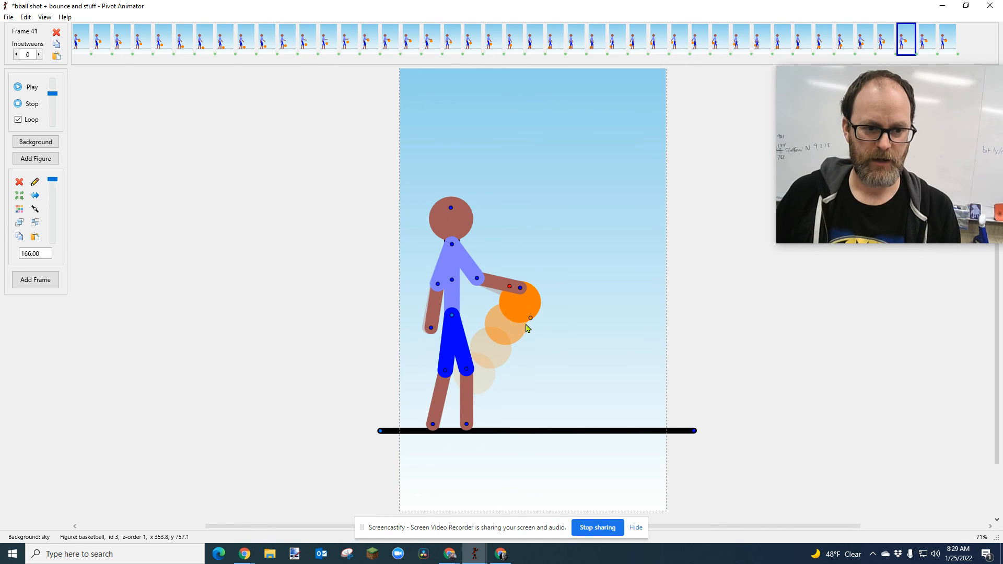
pyautogui.press('Right')
pyautogui.press('Right')
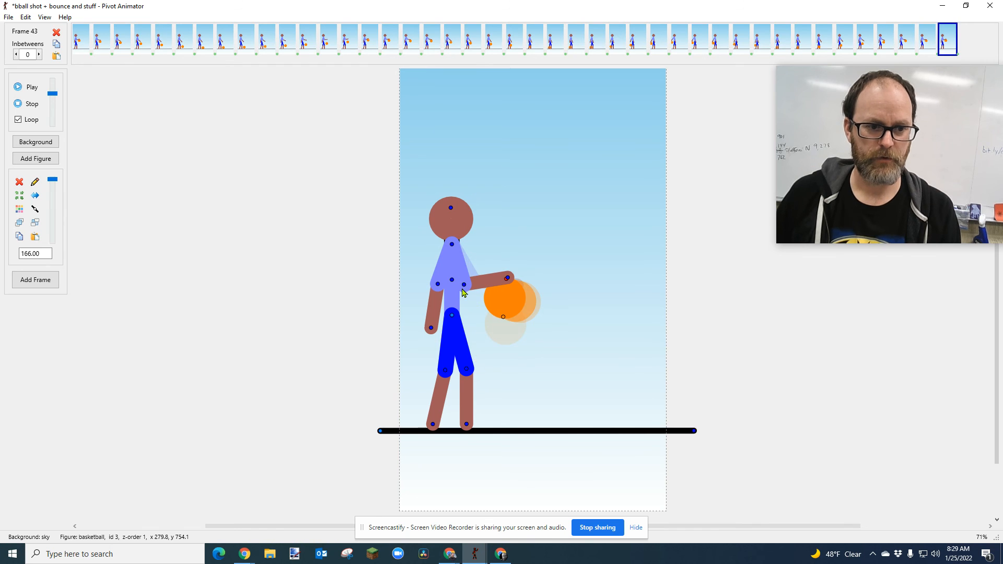
pyautogui.press('Right')
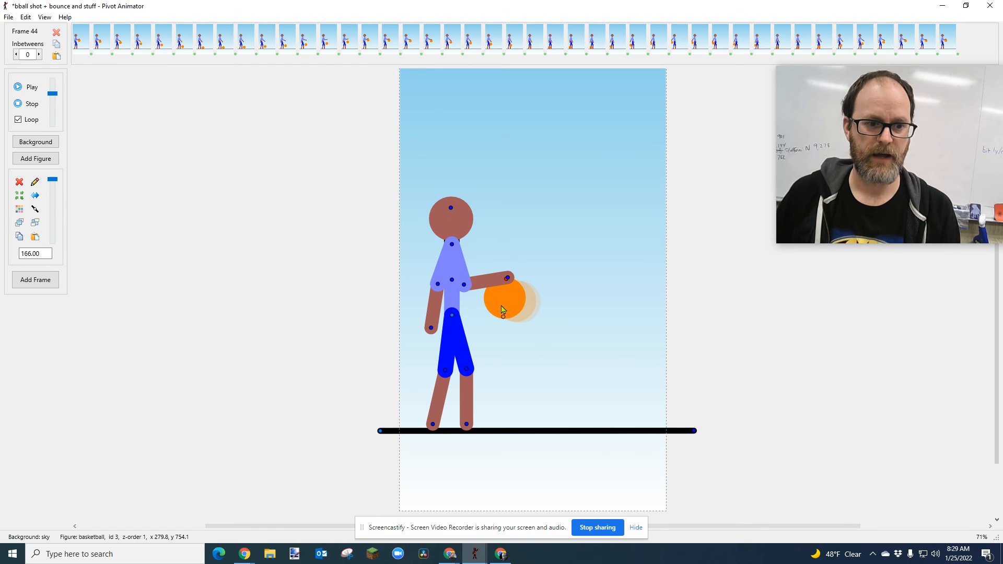
# Select the stick figure and ball in frame 1, and compare their starting pose with the last frame, 43.
pyautogui.click(82, 41)
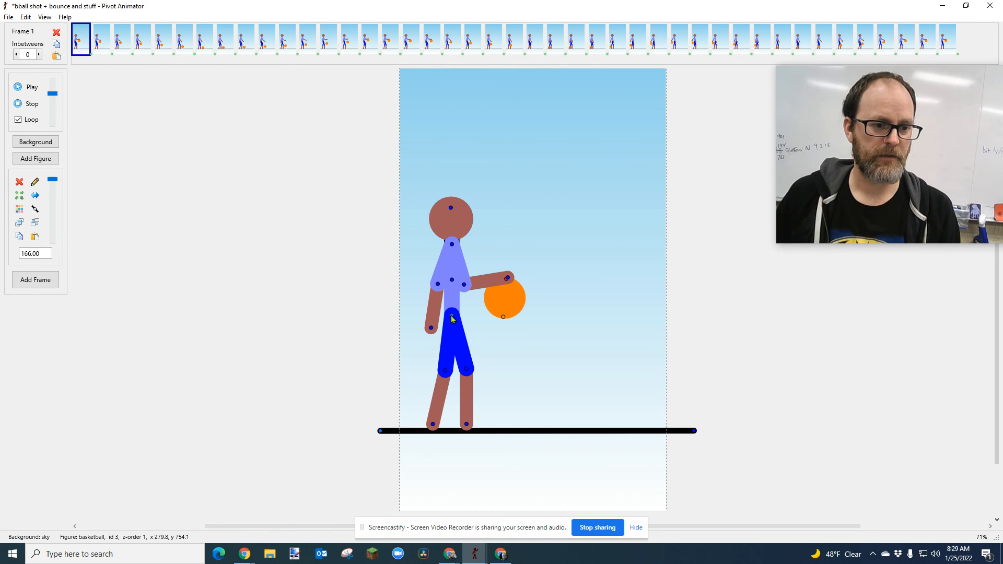
pyautogui.moveTo(549, 359); pyautogui.dragTo(437, 246)
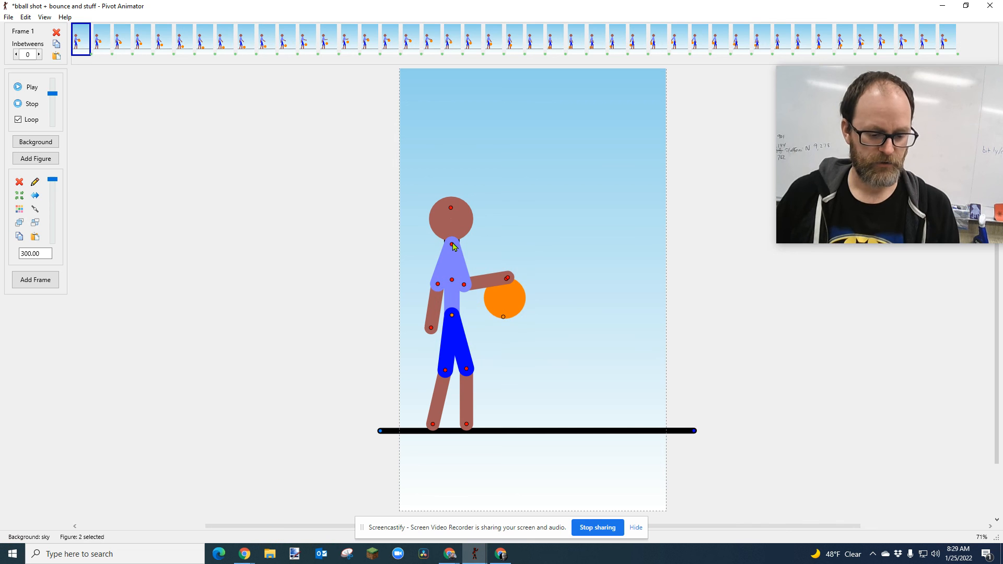
pyautogui.click(946, 43)
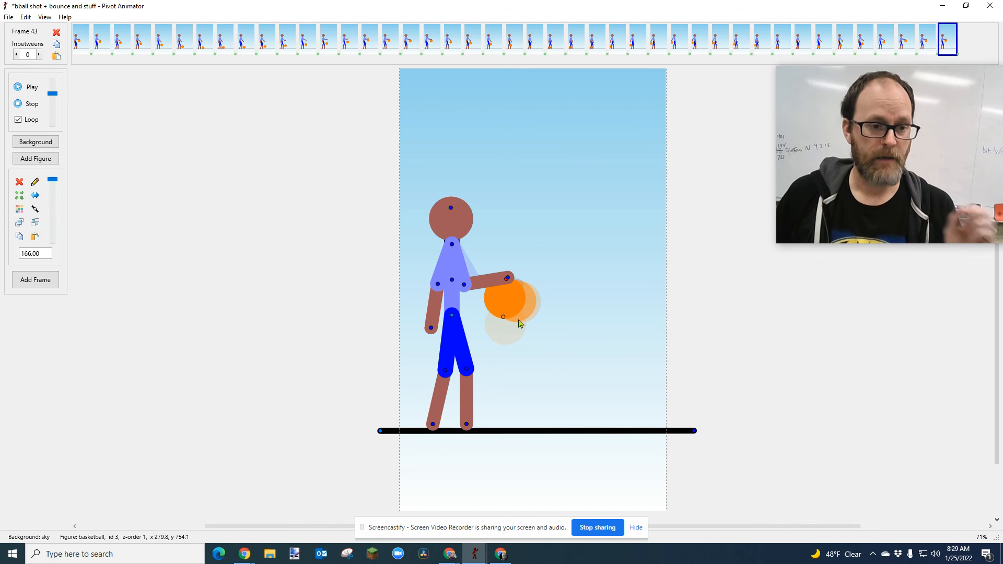